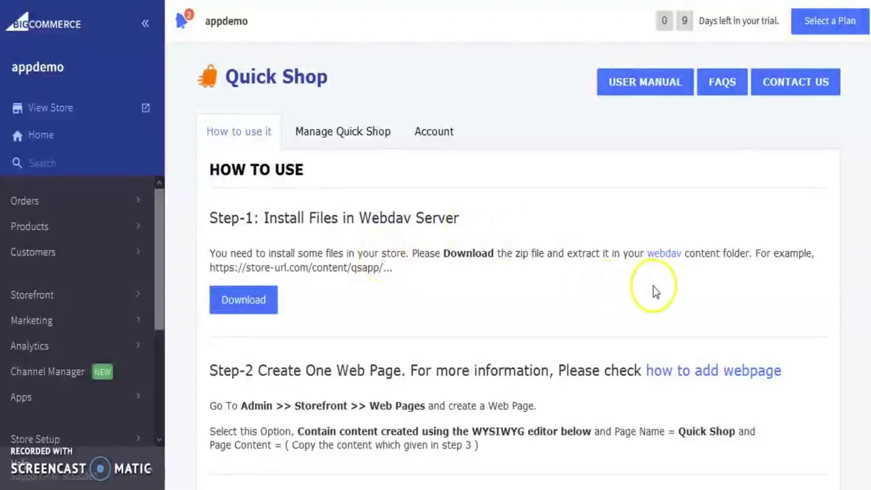
Step: Scroll through the Quick Shop app admin page
scroll(653, 290, "down", 5)
scroll(517, 266, "down", 10)
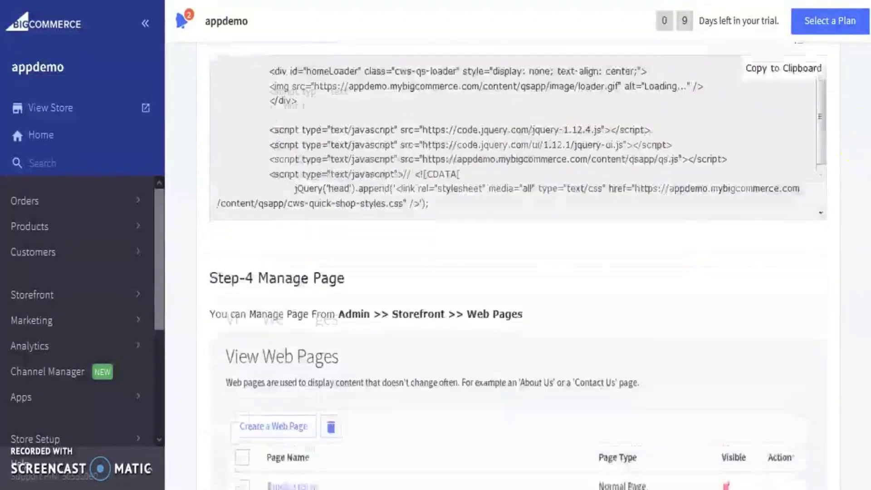
left_click(866, 279)
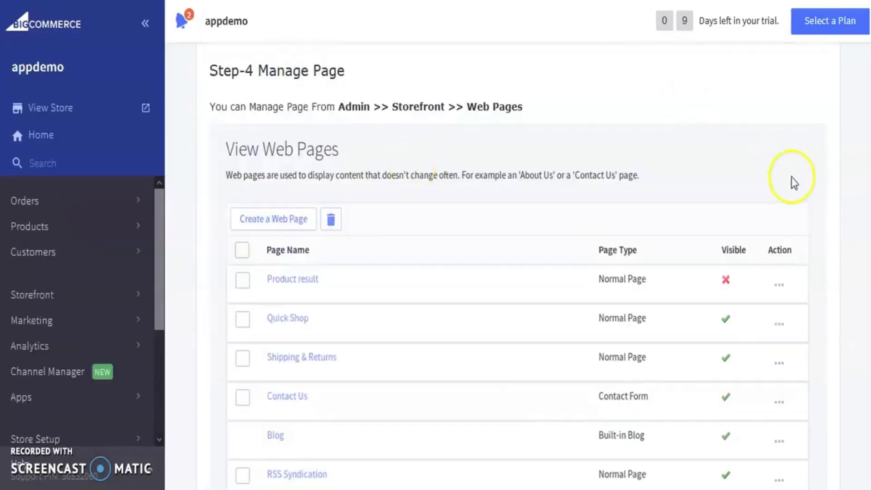
scroll(868, 272, "up", 15)
scroll(868, 272, "up", 2)
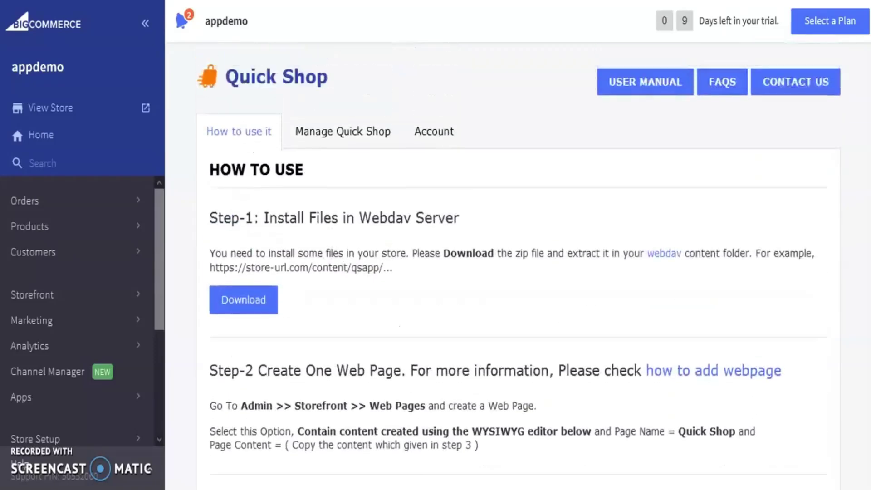
Step: In Manage Quick Shop, try Variant Options, keep Modifiers as the product type, and view the storefront
left_click(351, 136)
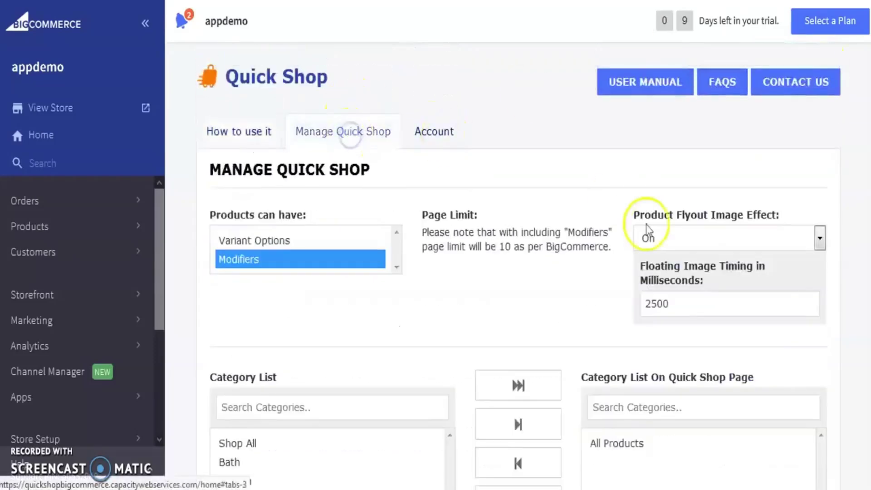
scroll(424, 181, "down", 1)
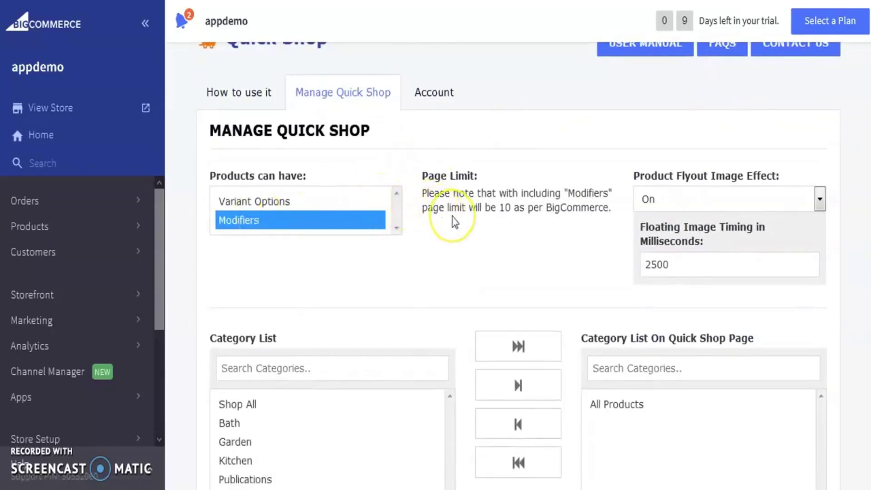
left_click(276, 202)
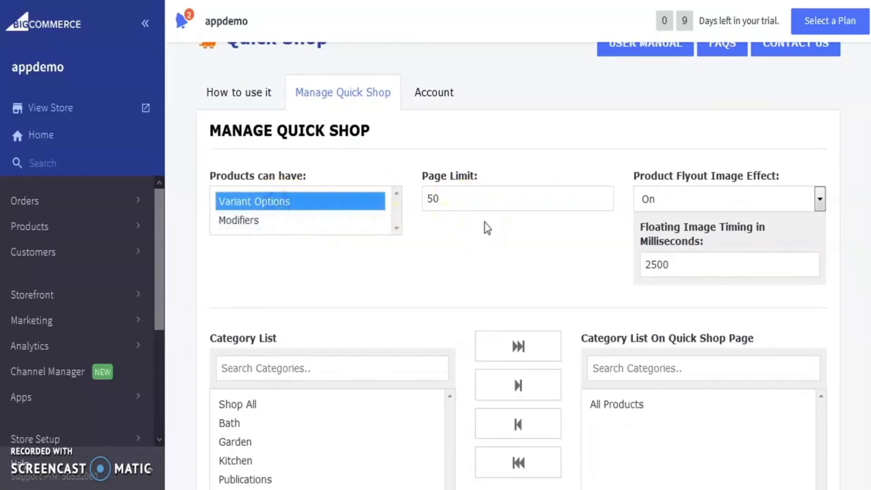
left_click(244, 220)
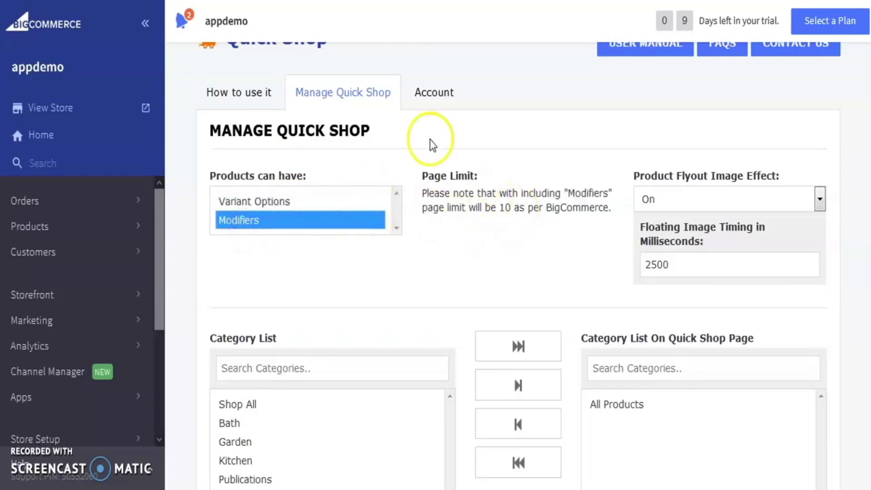
left_click(422, 2)
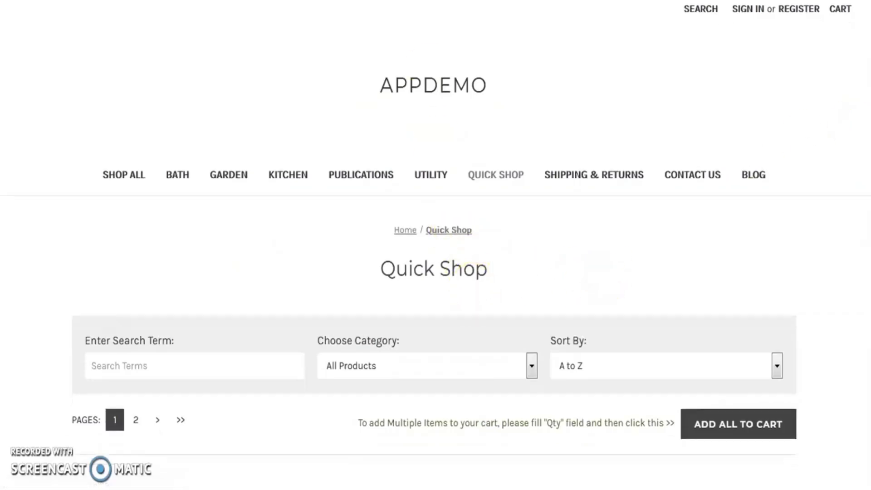
Step: Review the storefront Quick Shop product list and its results
scroll(866, 129, "down", 5)
scroll(436, 244, "down", 15)
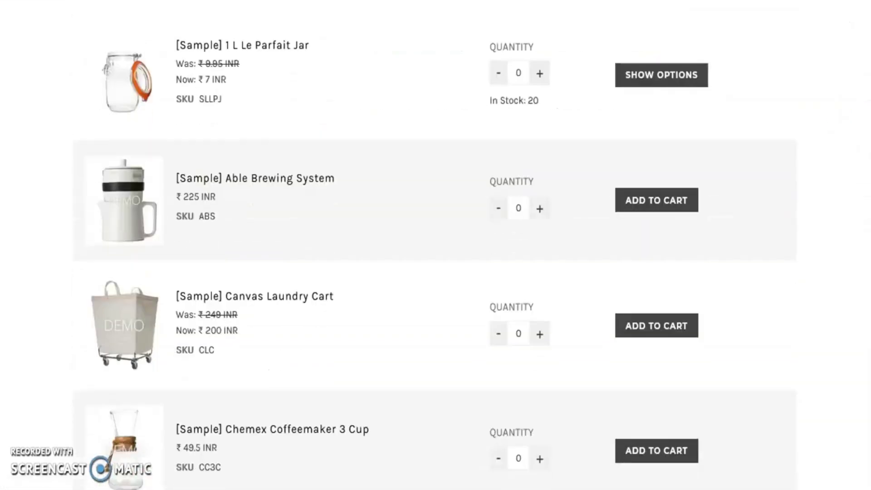
scroll(435, 244, "down", 7)
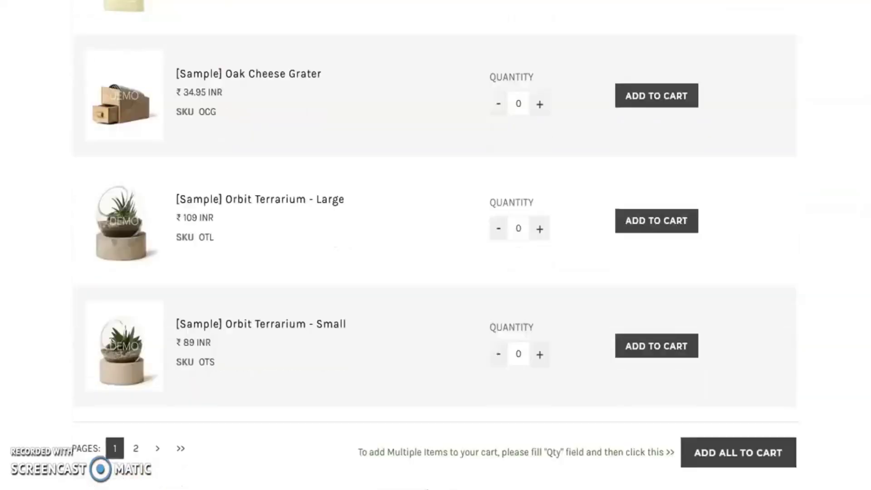
scroll(436, 245, "up", 20)
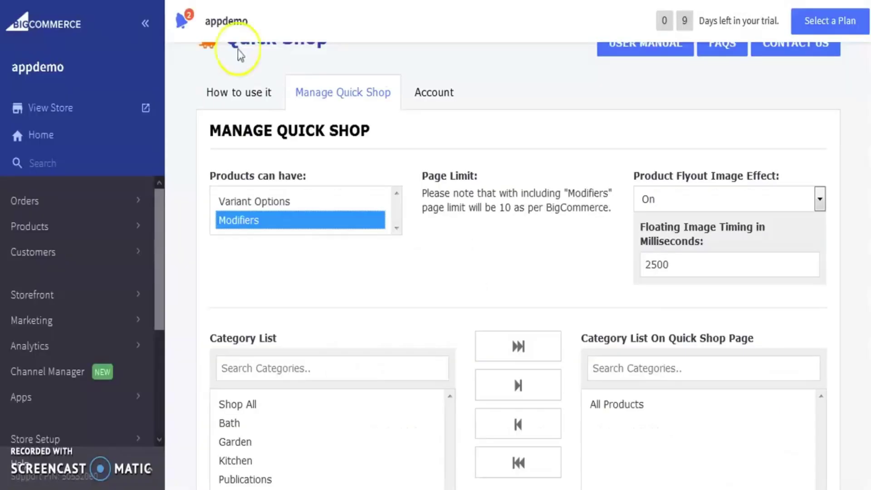
Step: Switch the product type to Variant Options with Page Limit 50 and save
left_click(356, 204)
scroll(741, 233, "down", 10)
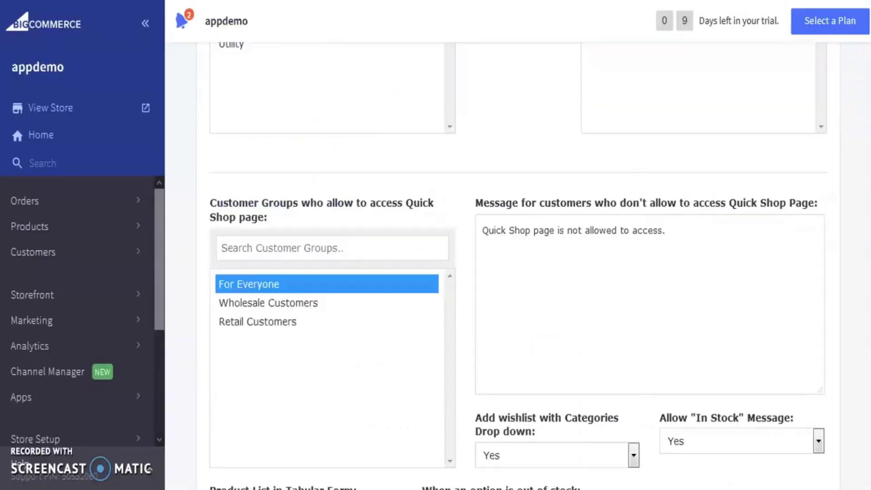
scroll(517, 272, "down", 7)
left_click(509, 337)
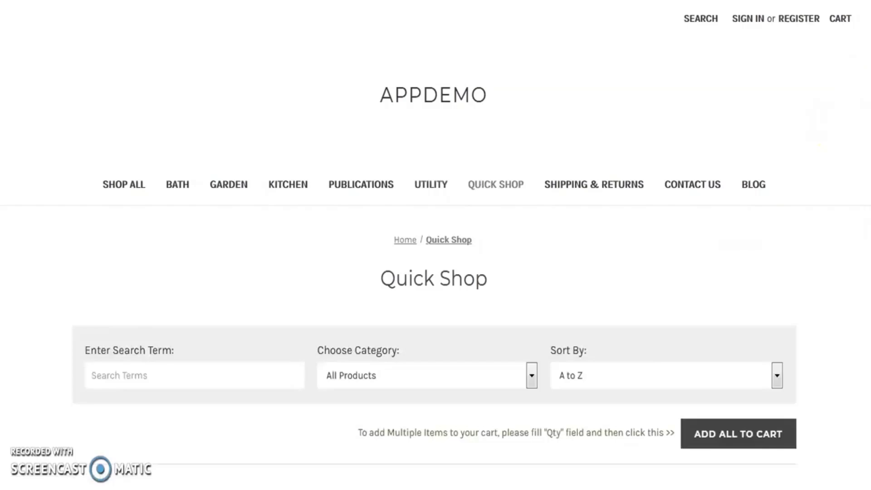
Step: Scroll the reloaded storefront Quick Shop page to confirm all products appear on one page
scroll(844, 136, "down", 7)
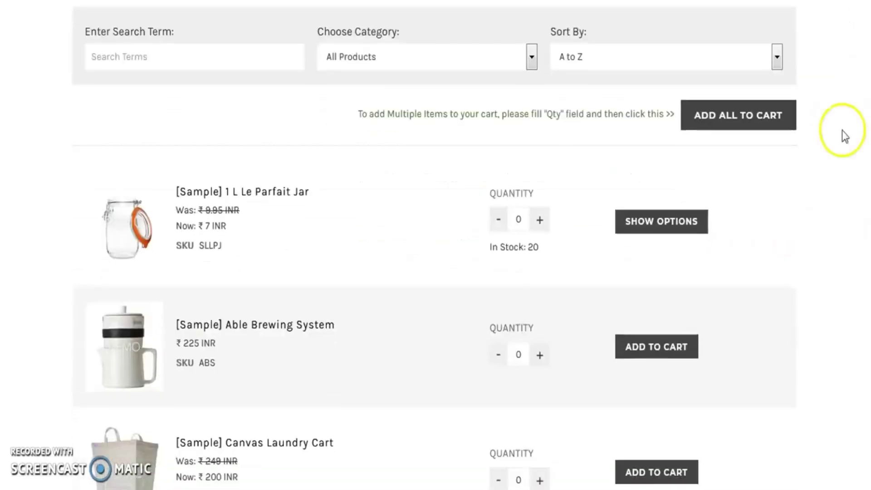
scroll(434, 240, "down", 20)
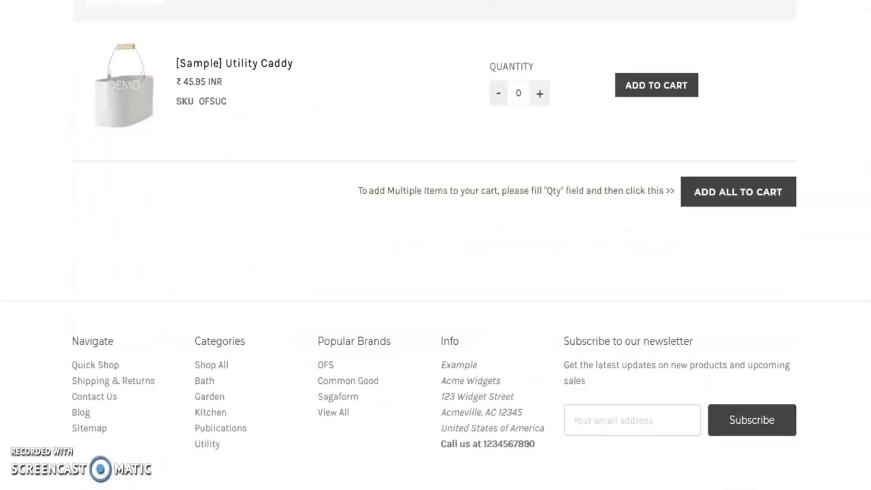
scroll(434, 245, "up", 20)
scroll(855, 36, "up", 1)
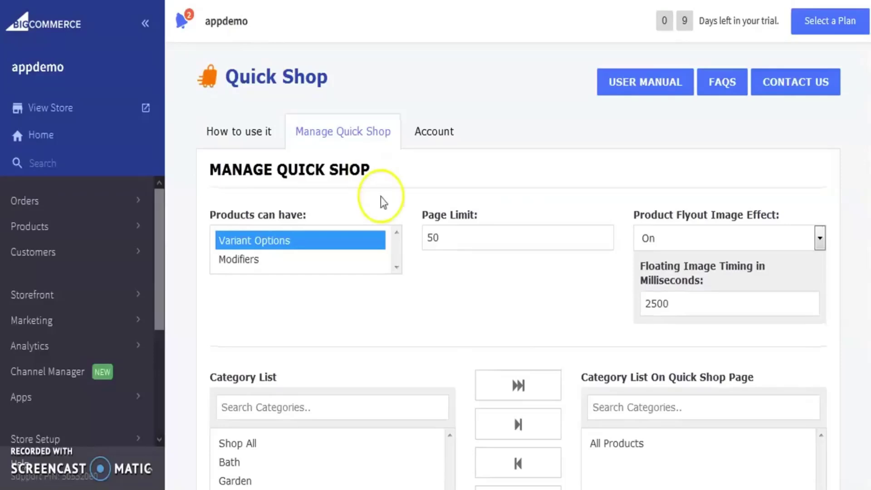
Step: Select Modifiers as the product type and try adding one Able Brewing System to the cart
left_click(318, 264)
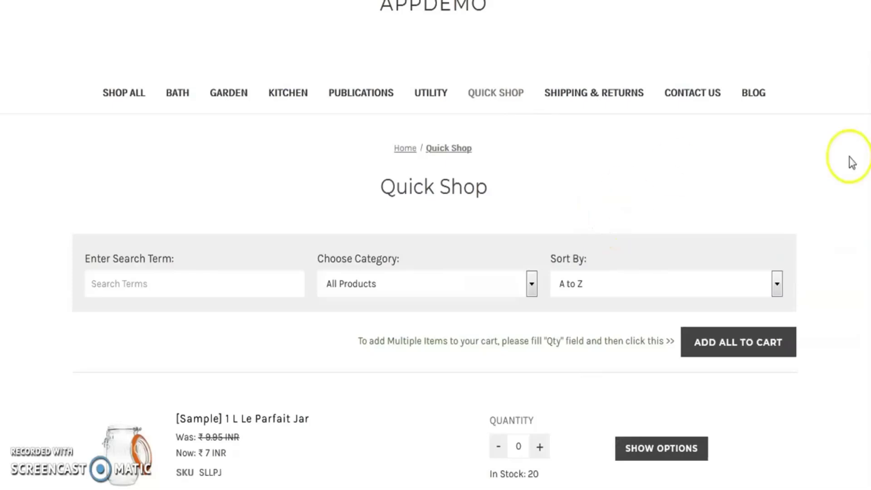
scroll(850, 162, "down", 5)
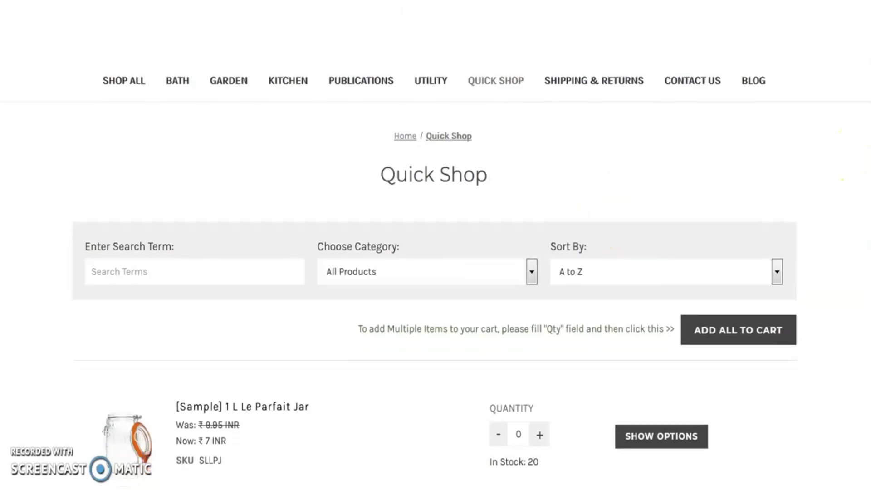
left_click(540, 292)
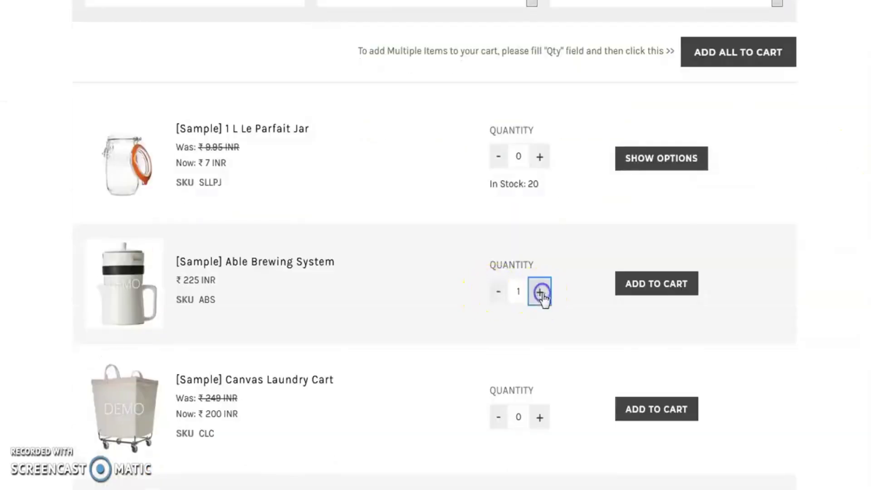
left_click(643, 296)
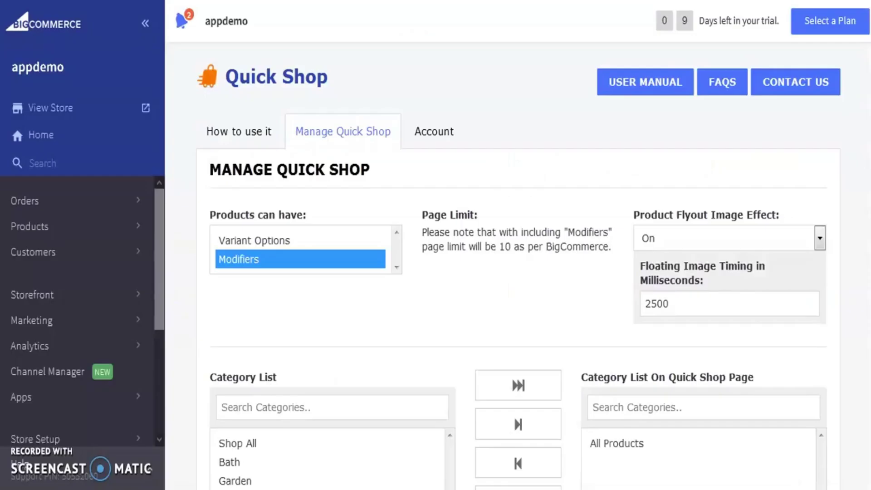
Step: Set the Product Flyout Image Effect to Off and save the settings
left_click(690, 237)
left_click(692, 258)
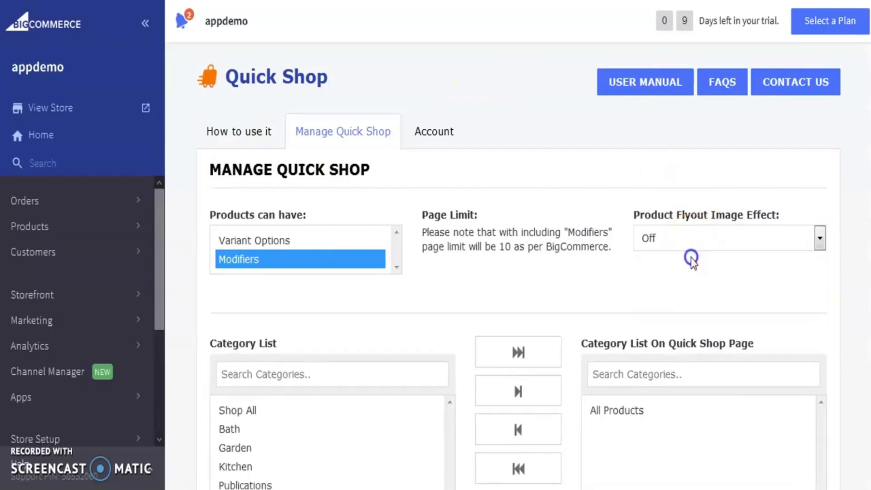
scroll(680, 307, "down", 10)
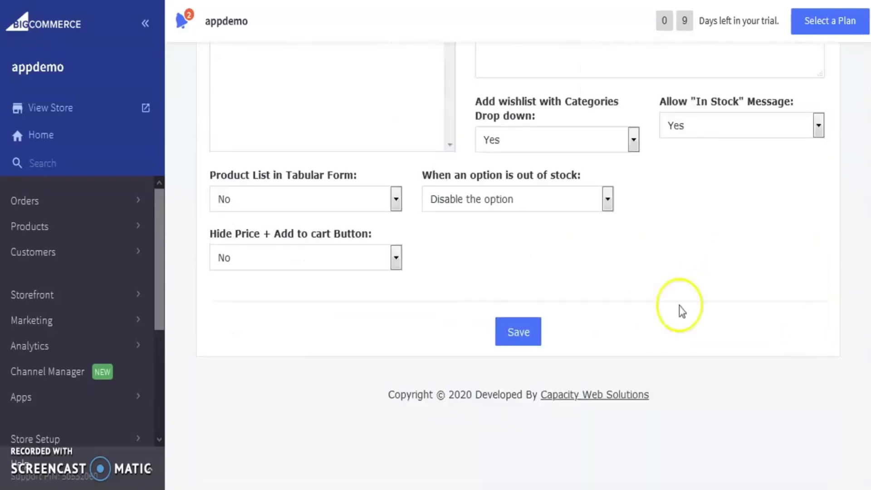
left_click(508, 356)
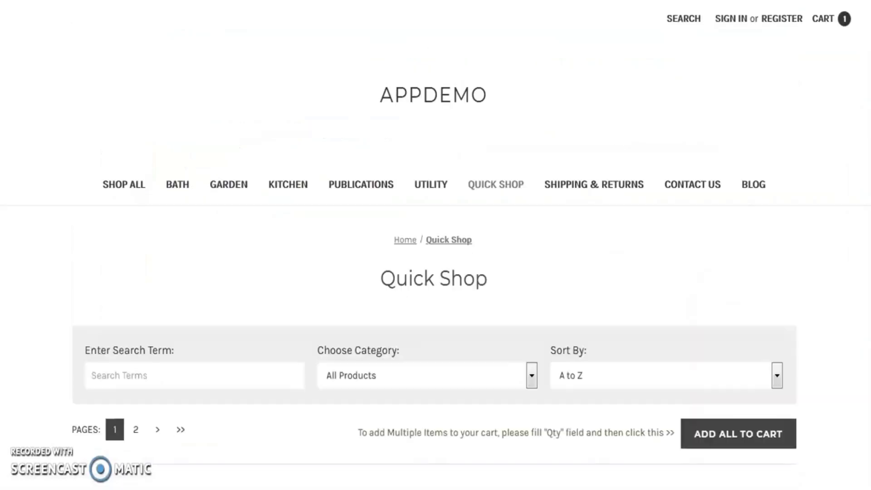
Step: Add one Able Brewing System (₹225) to the storefront cart
scroll(788, 138, "down", 8)
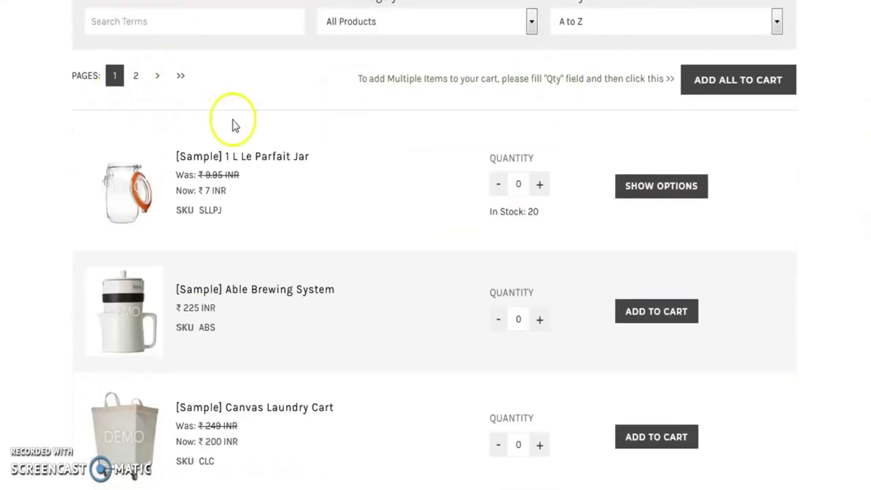
left_click(539, 319)
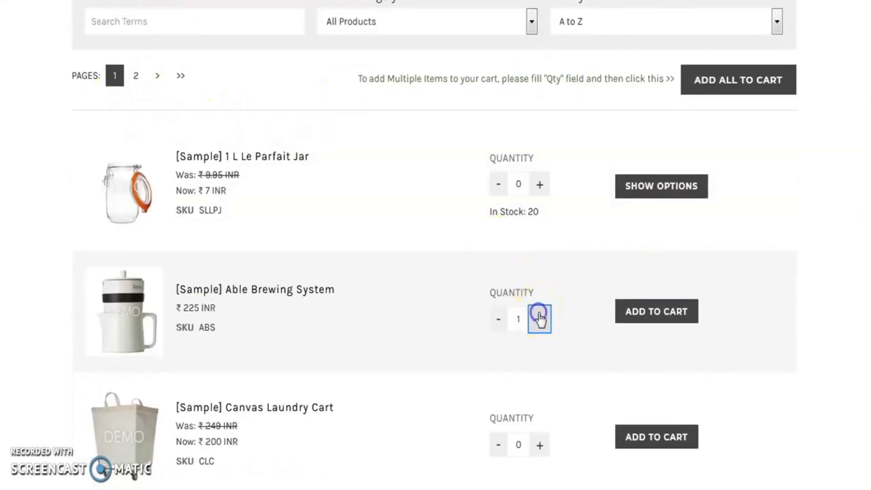
left_click(638, 318)
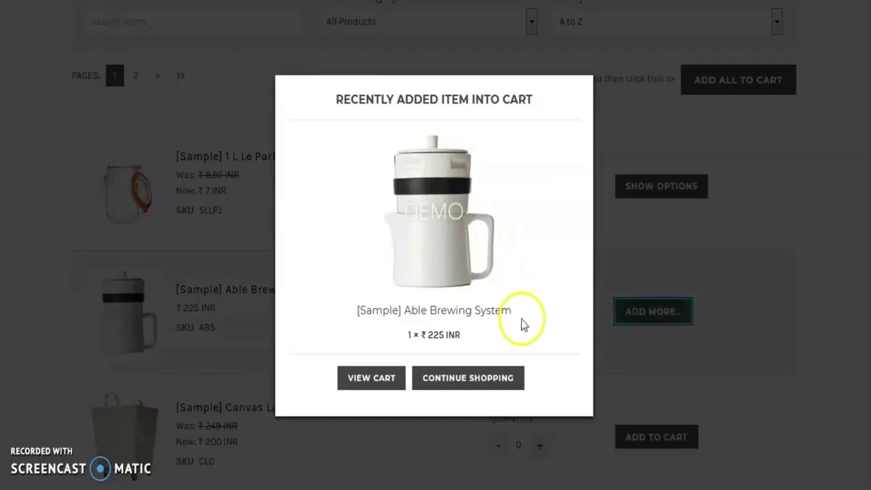
Step: Continue shopping, then turn the Product Flyout Image Effect back on
left_click(467, 376)
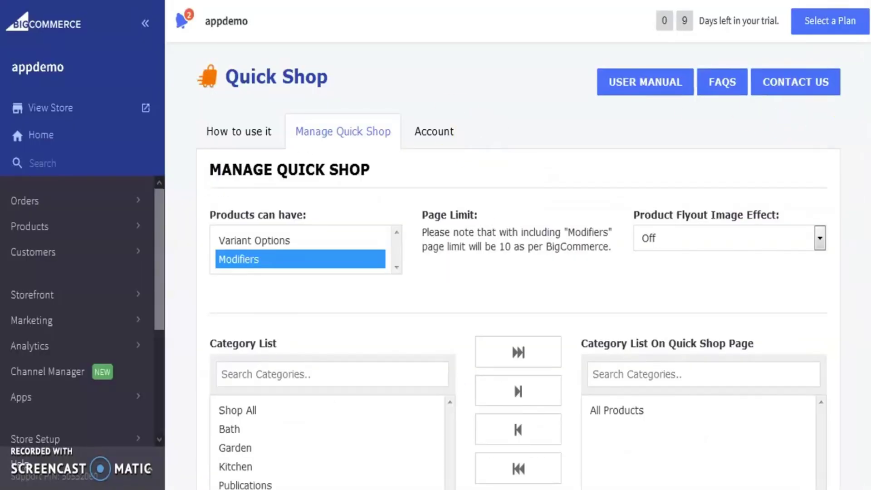
left_click(741, 172)
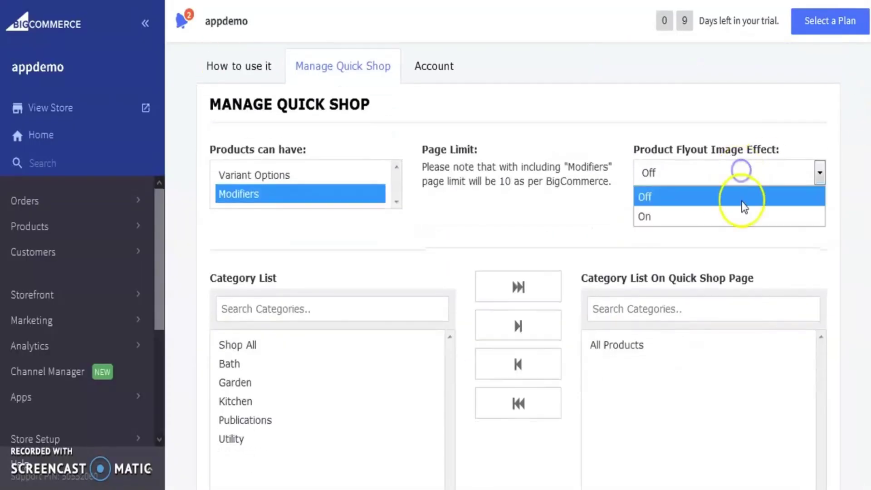
left_click(743, 219)
scroll(742, 219, "down", 1)
scroll(548, 223, "down", 4)
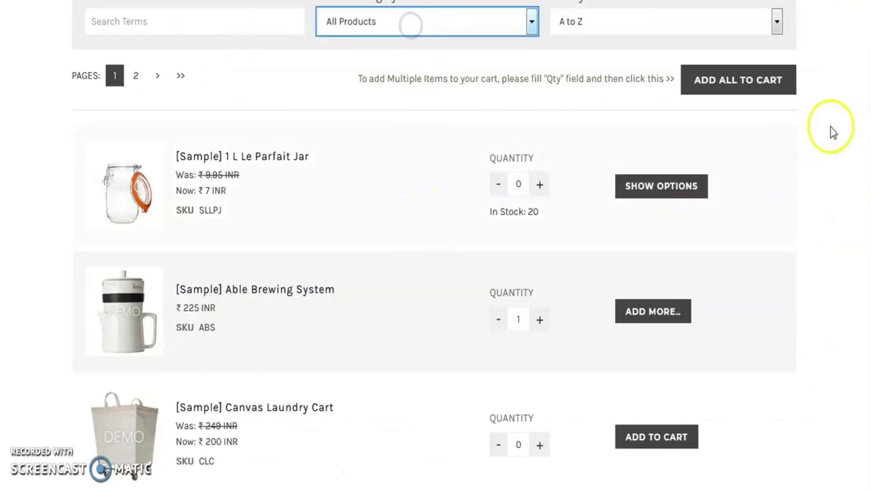
scroll(832, 133, "up", 3)
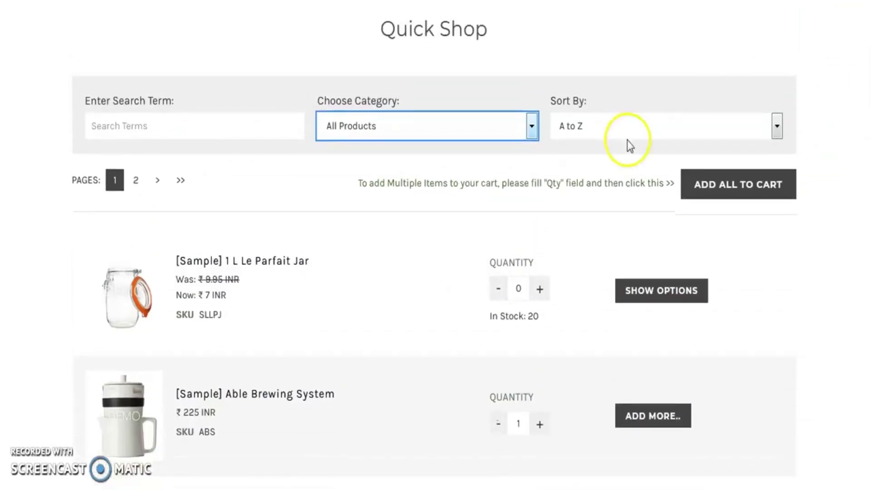
Step: Move every category onto the Quick Shop page list and save
left_click(492, 124)
left_click(491, 126)
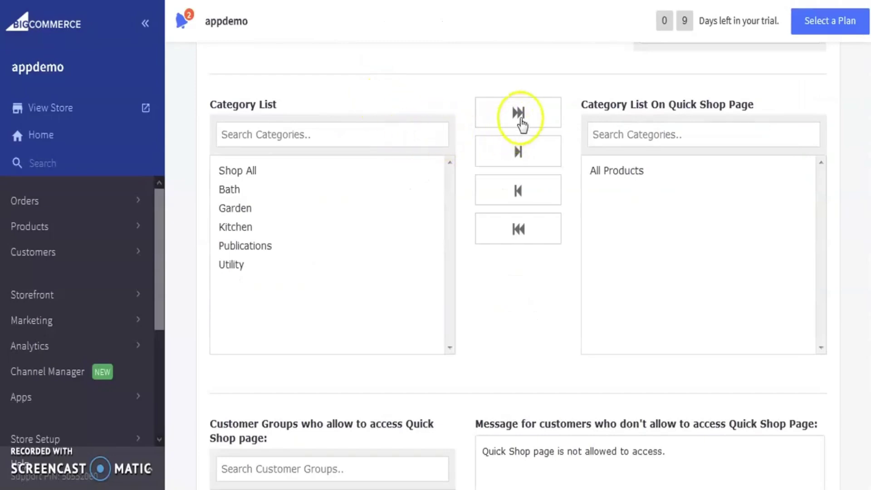
left_click(519, 114)
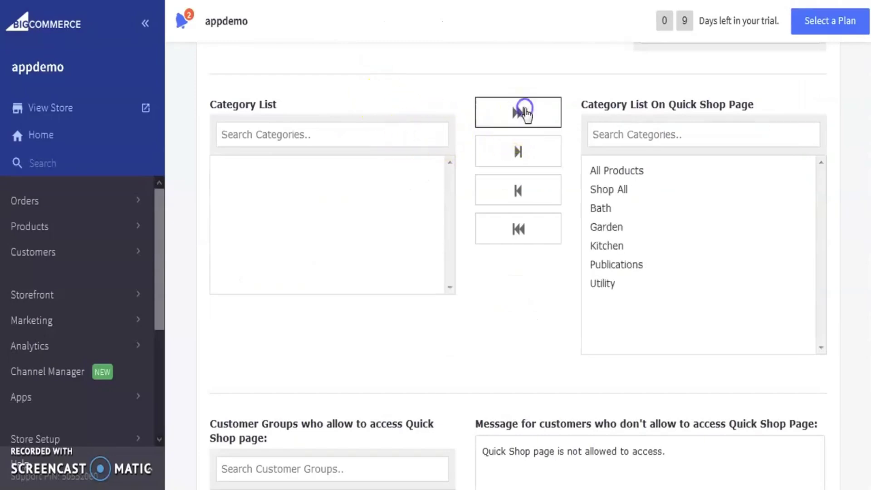
scroll(519, 114, "down", 9)
left_click(510, 335)
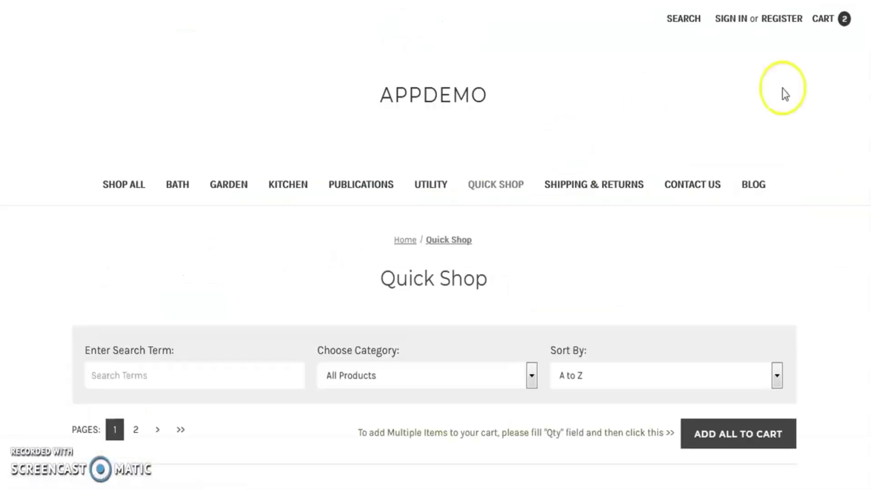
Step: Filter the storefront Quick Shop page to the Shop All category
scroll(866, 77, "down", 4)
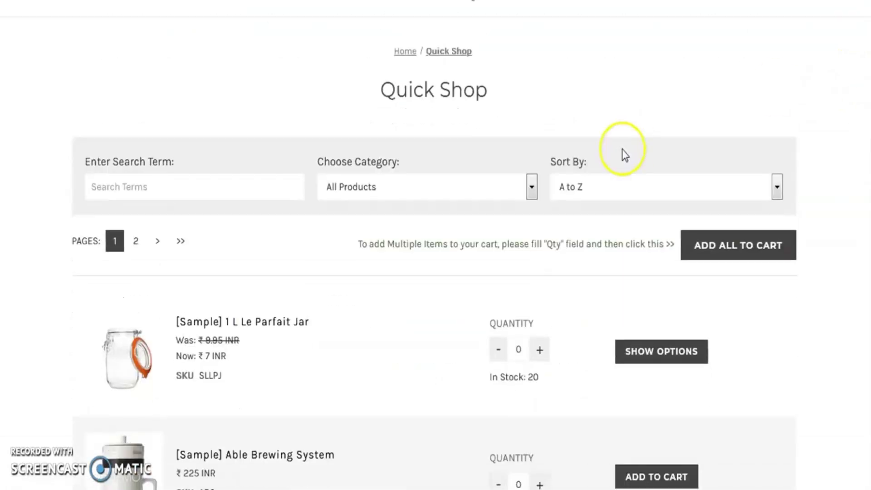
left_click(439, 193)
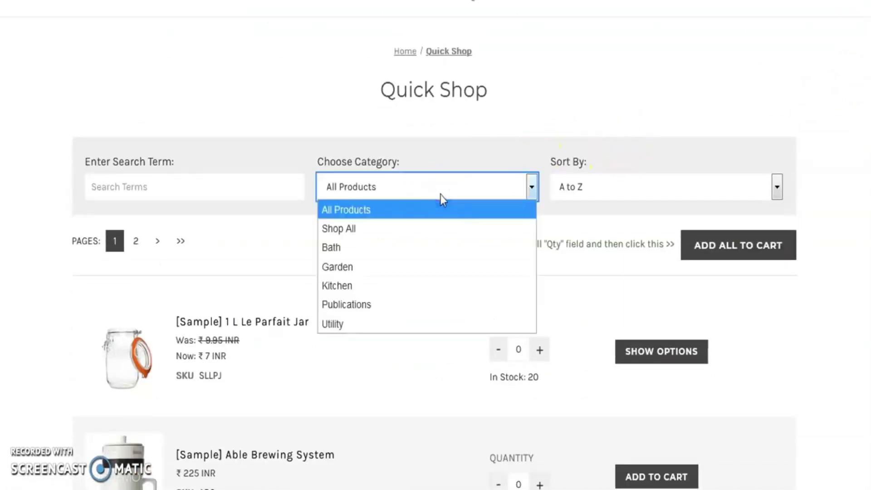
left_click(440, 194)
left_click(442, 194)
left_click(439, 230)
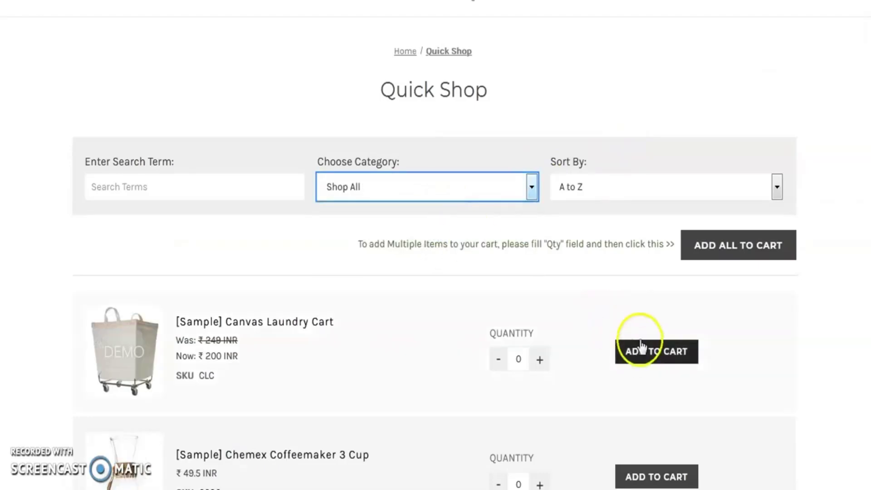
Step: Set Canvas Laundry Cart and Chemex Coffeemaker quantities to 1 and choose grey for the Fog Linen towel
scroll(641, 347, "down", 3)
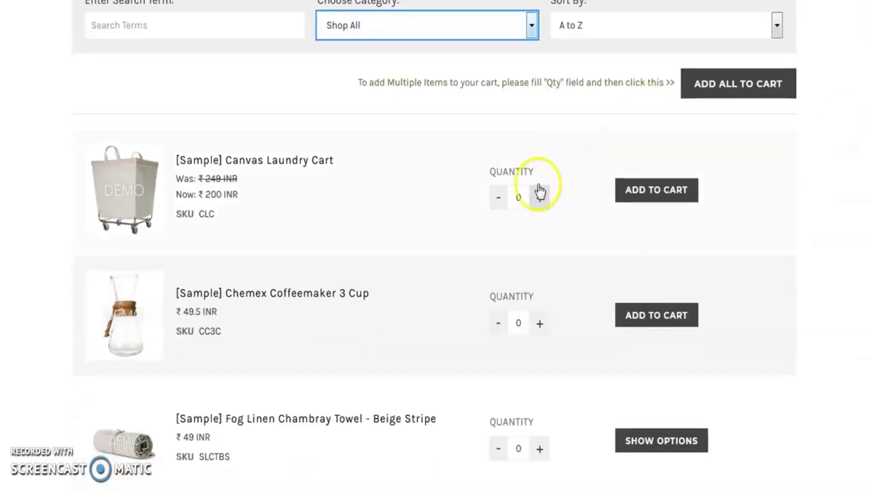
left_click(539, 198)
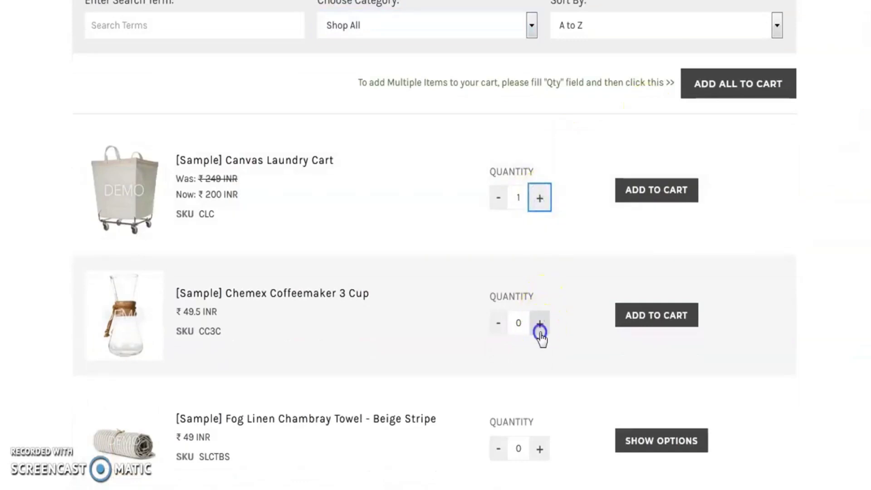
left_click(539, 323)
left_click(639, 435)
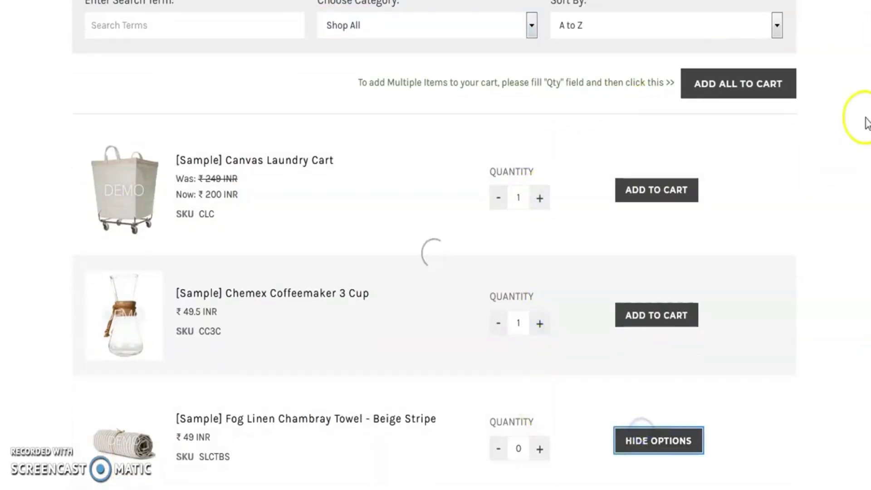
scroll(856, 107, "down", 4)
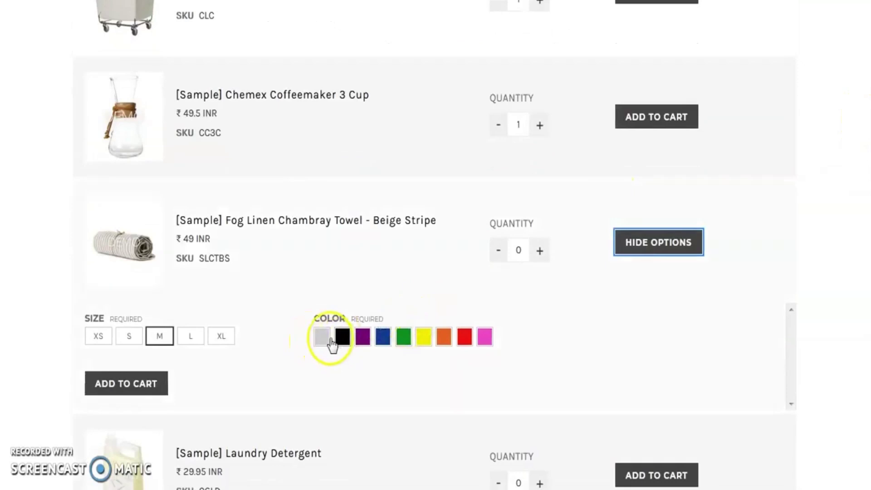
left_click(326, 339)
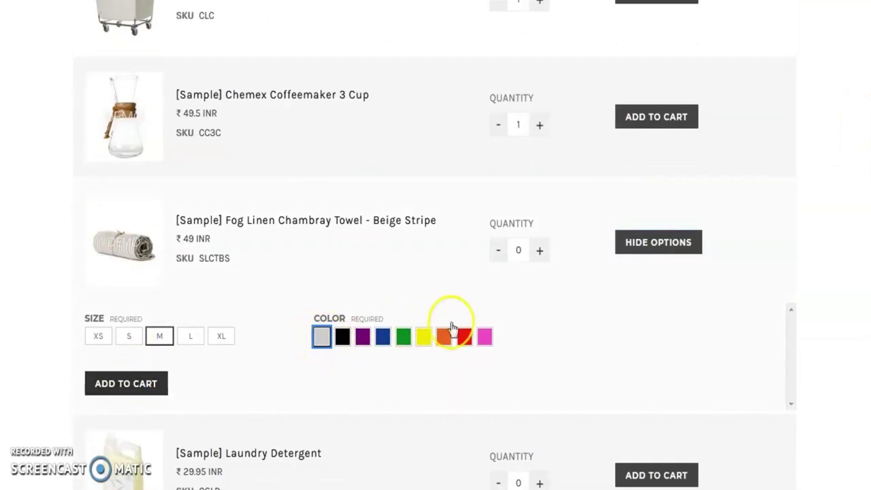
Step: Set the Fog Linen towel quantity to 1 and add all selected items to the cart
left_click(539, 251)
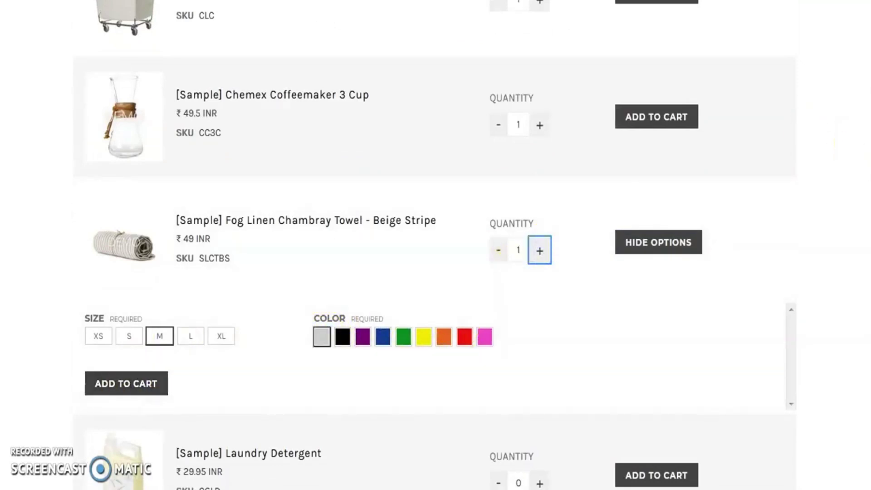
scroll(849, 140, "up", 5)
left_click(763, 125)
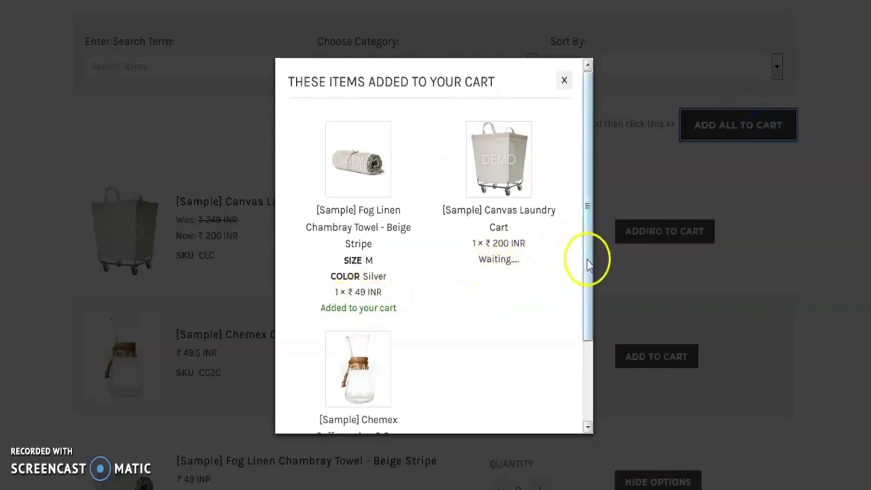
left_click_drag(587, 260, 580, 196)
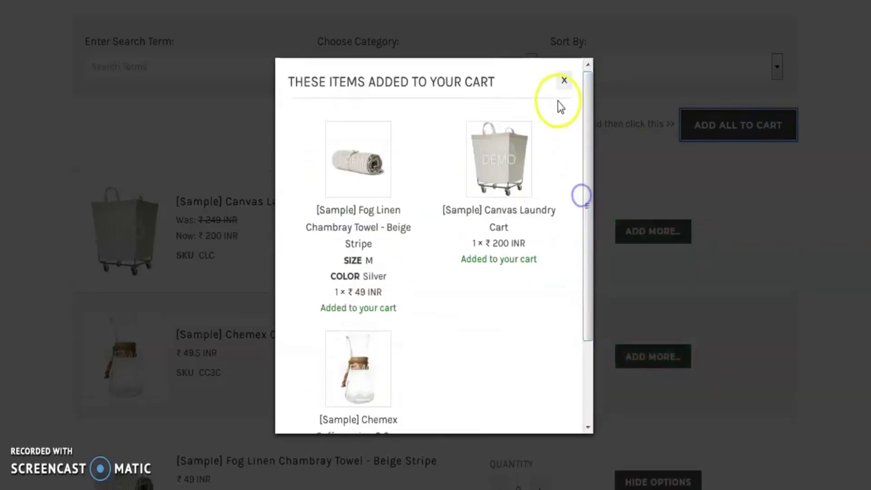
left_click(562, 81)
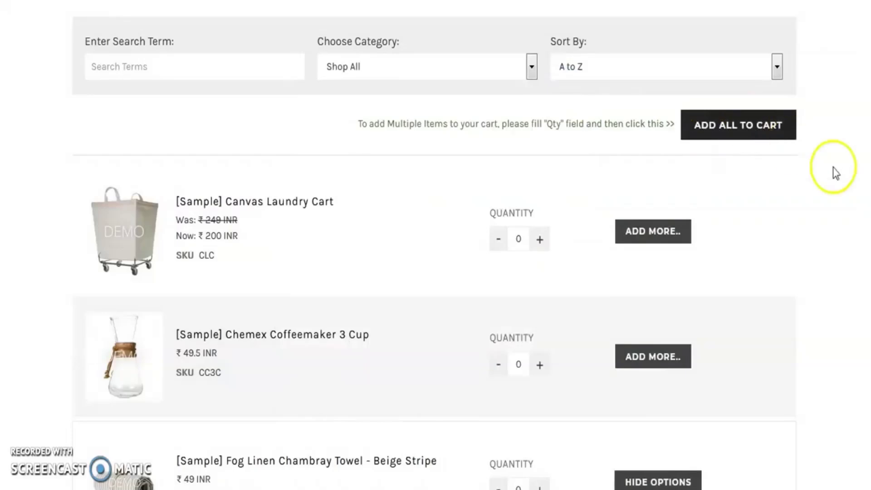
Step: Check the cart preview holding 5 items, then return to Manage Quick Shop
scroll(832, 171, "up", 5)
scroll(435, 250, "up", 1)
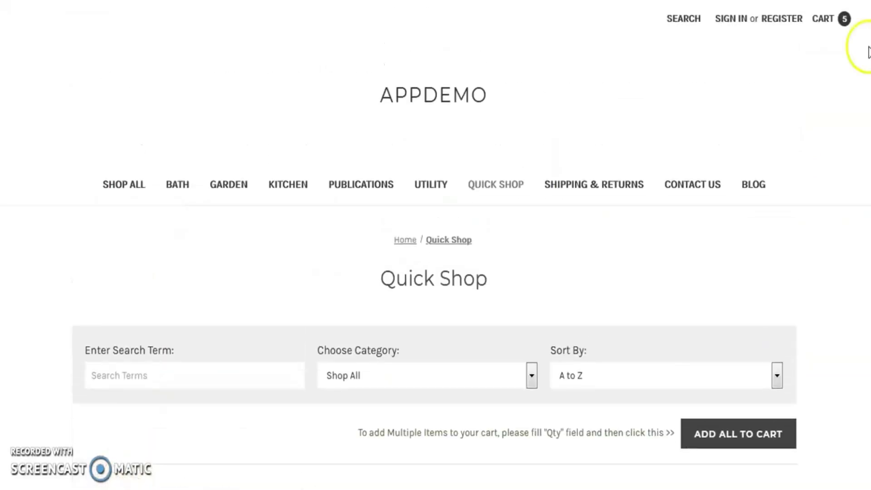
left_click(833, 22)
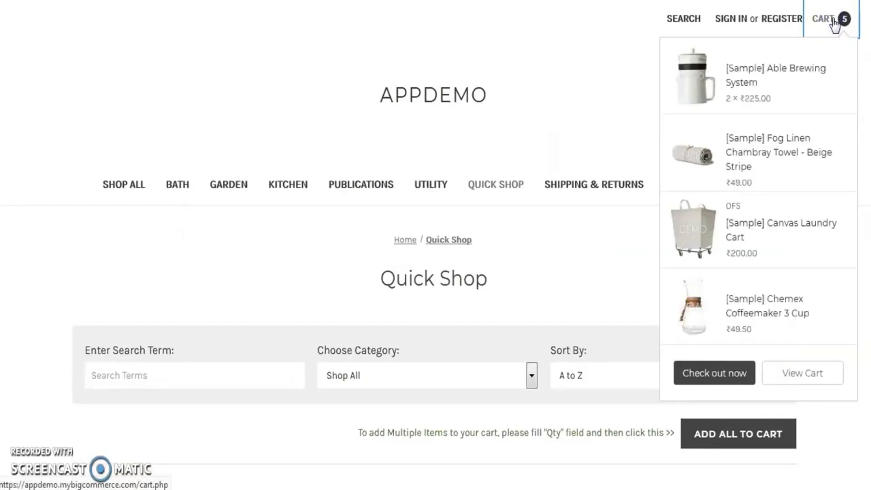
left_click(824, 445)
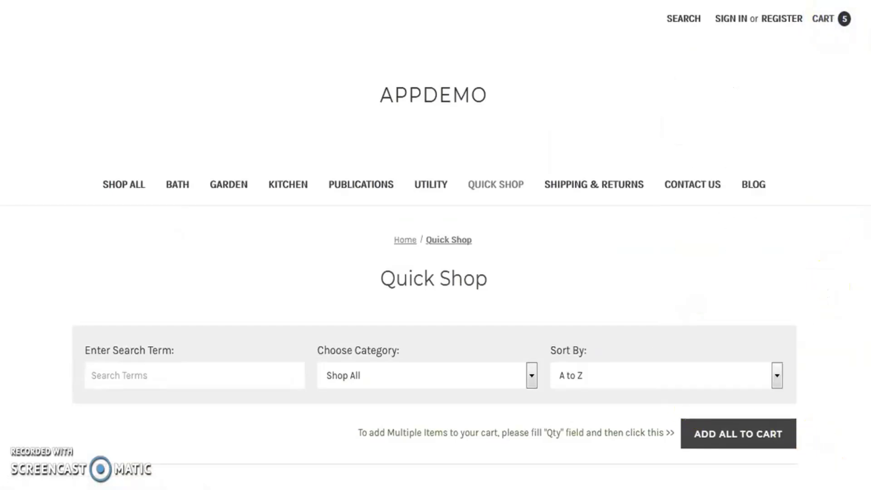
scroll(434, 245, "down", 7)
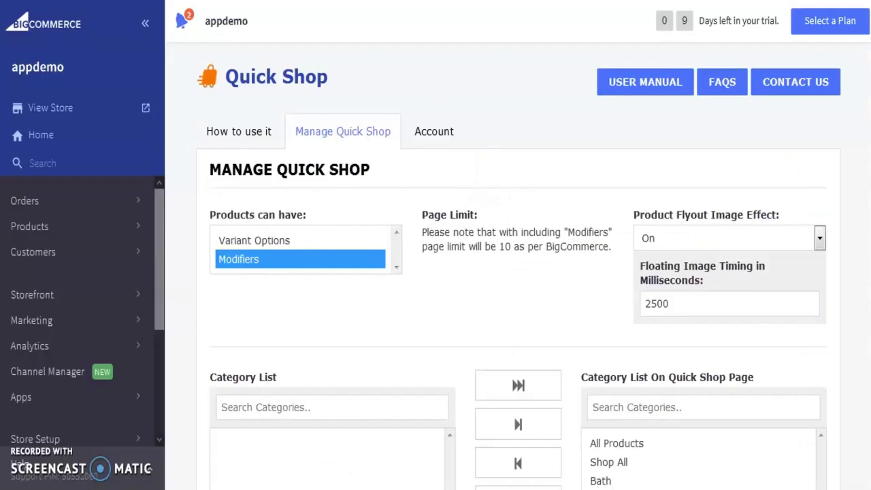
Step: Restrict Quick Shop to the Wholesale Customers group instead of For Everyone and save
scroll(519, 265, "down", 12)
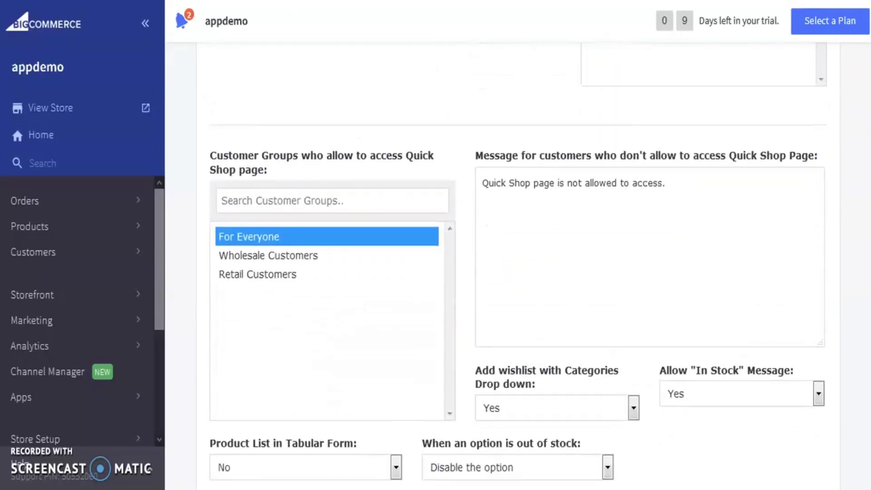
scroll(735, 249, "down", 1)
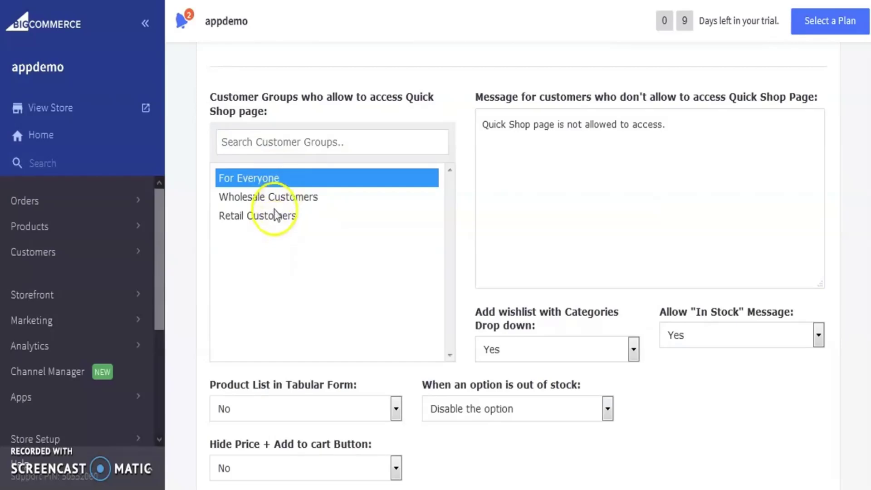
left_click(279, 203)
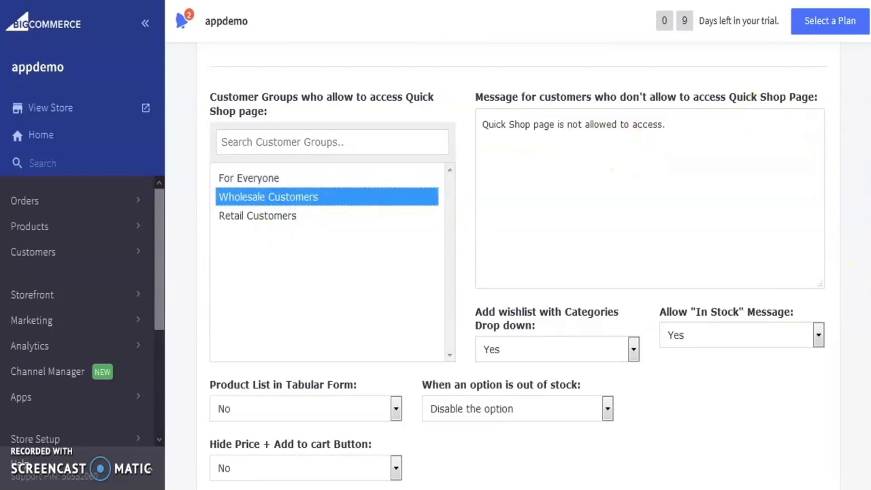
scroll(517, 254, "down", 5)
left_click(508, 339)
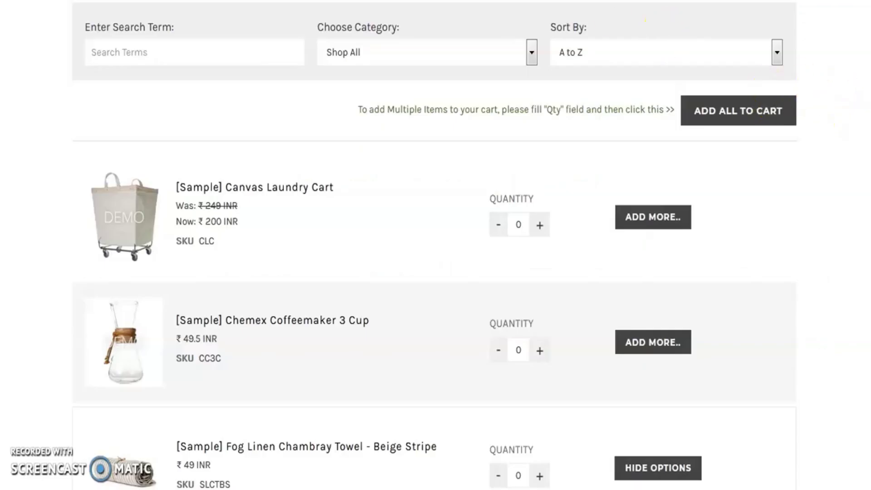
Step: Sign in with a saved customer login and open Quick Shop, which reports access not allowed
scroll(435, 245, "up", 7)
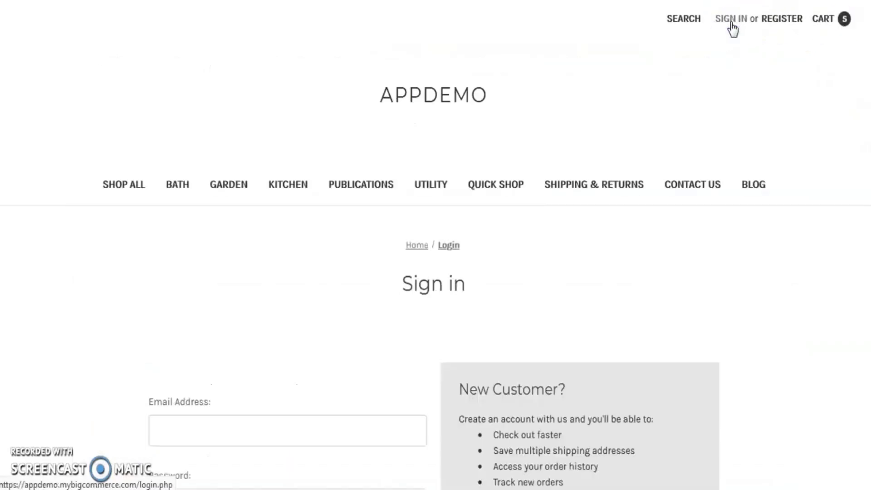
scroll(733, 29, "down", 3)
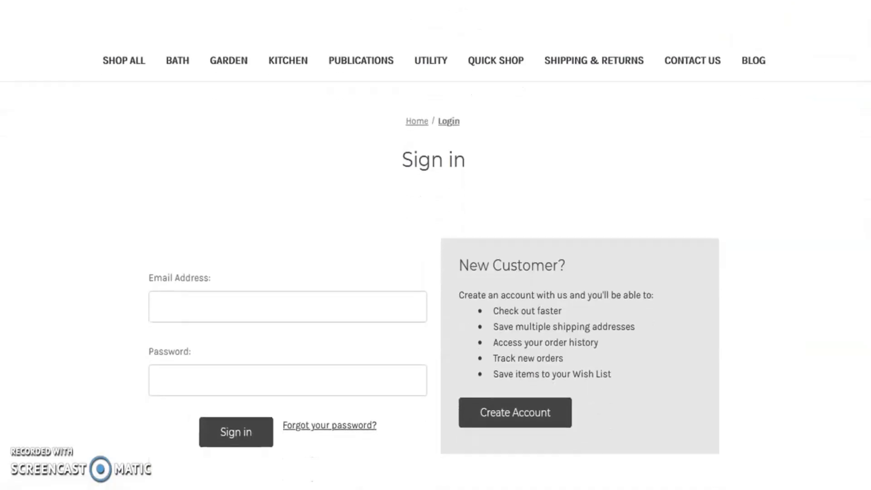
left_click(253, 309)
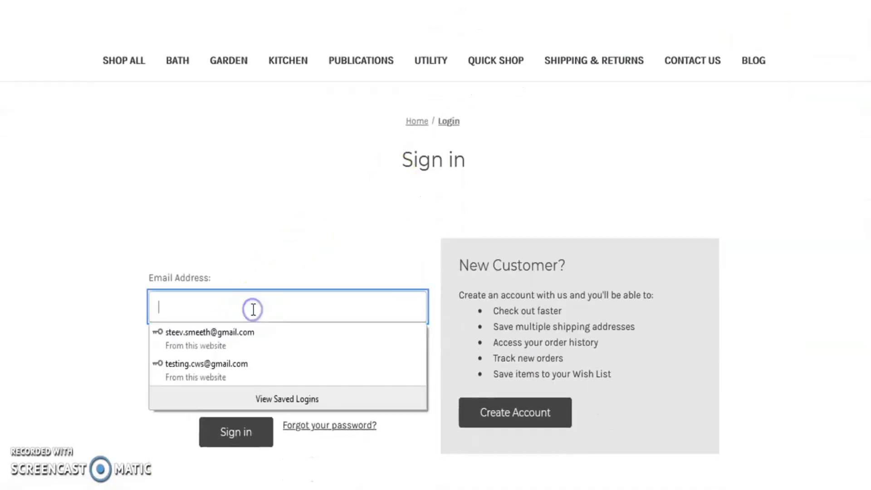
left_click(226, 375)
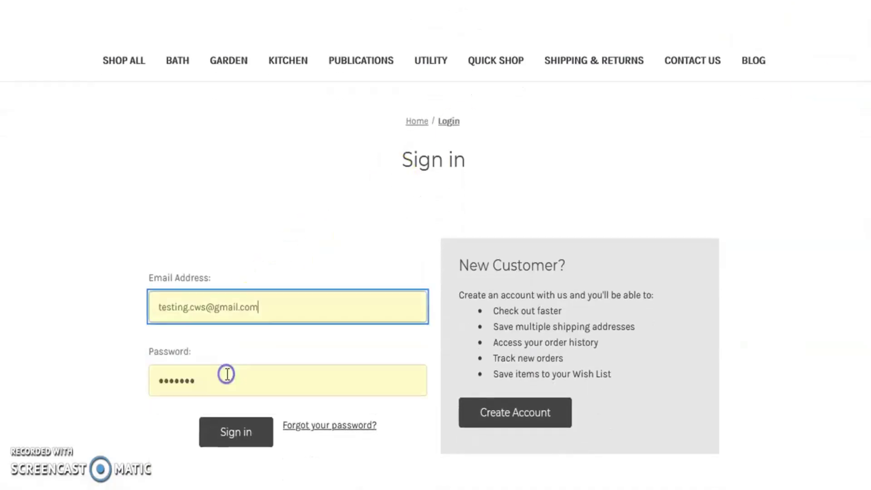
left_click(231, 435)
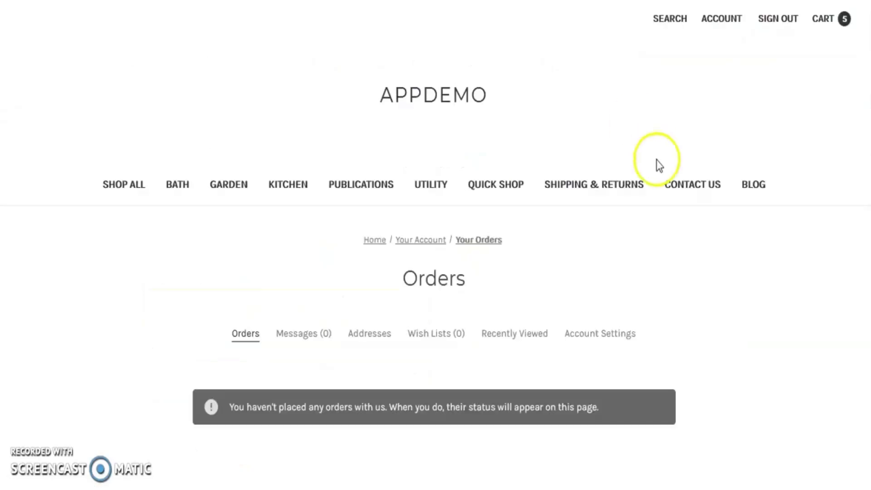
left_click(494, 190)
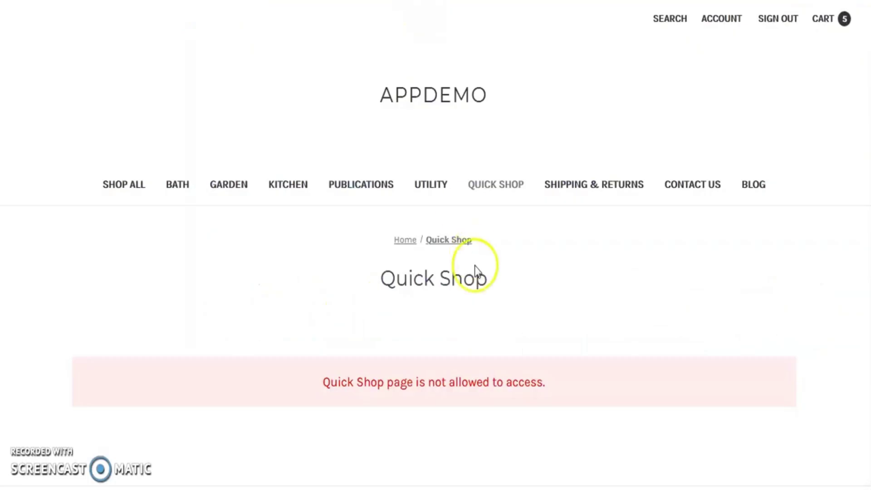
Step: Sign out and sign in with the other saved customer account
left_click(784, 31)
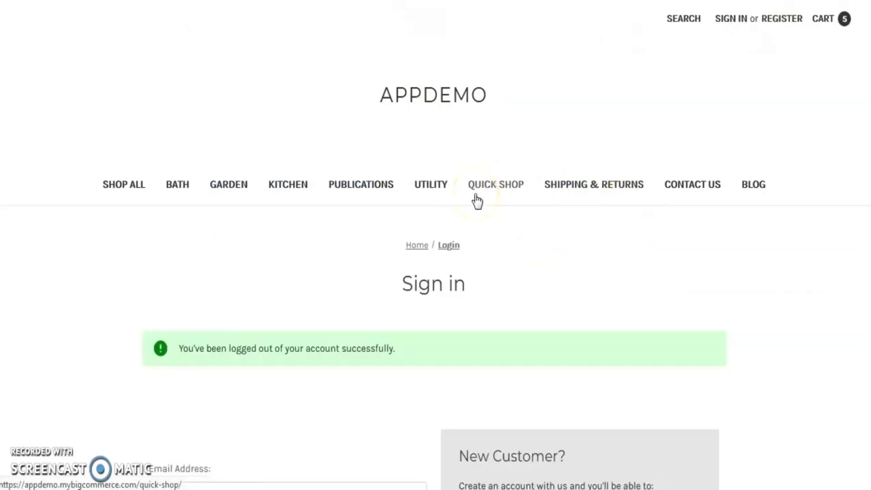
scroll(476, 192, "down", 3)
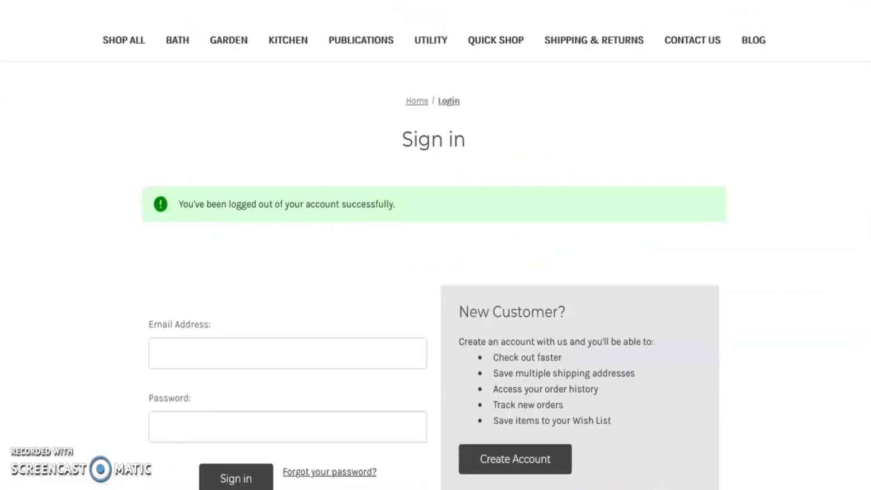
left_click(340, 346)
left_click(259, 393)
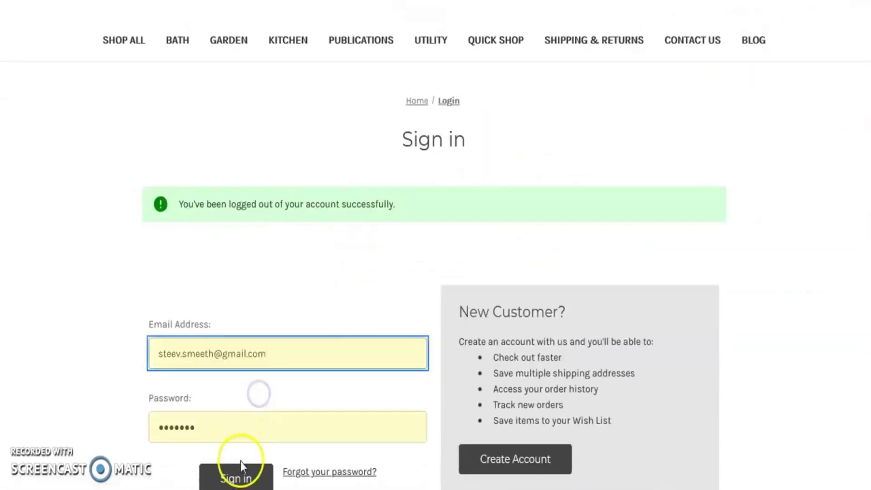
left_click(239, 473)
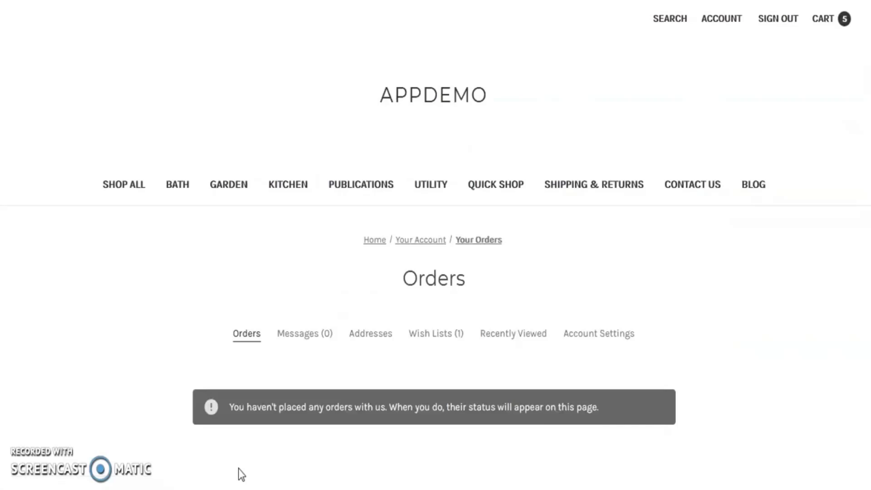
Step: Open Quick Shop as this customer and scroll to the product list showing Le Parfait Jar In Stock: 20
left_click(500, 186)
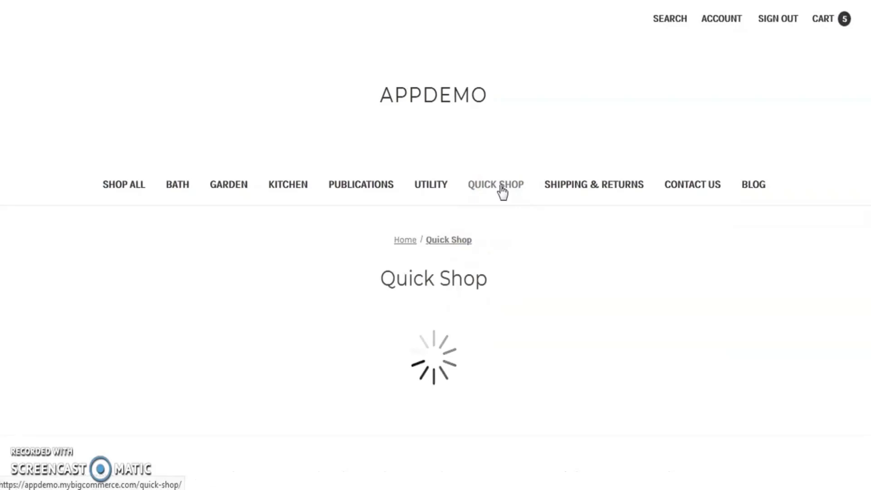
scroll(720, 131, "down", 5)
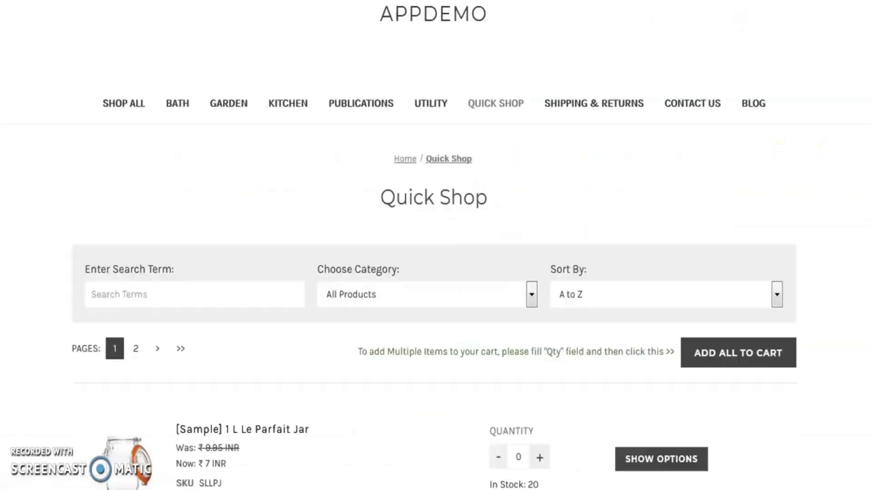
scroll(435, 249, "down", 2)
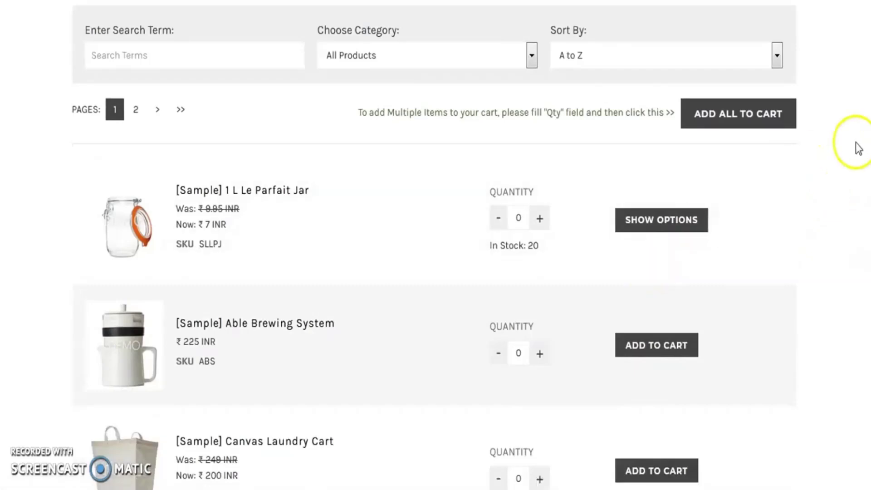
scroll(435, 247, "up", 1)
Step: Set 'Add wishlist with Categories Drop down' to No, save, and confirm the storefront category list excludes wishlists
left_click(521, 93)
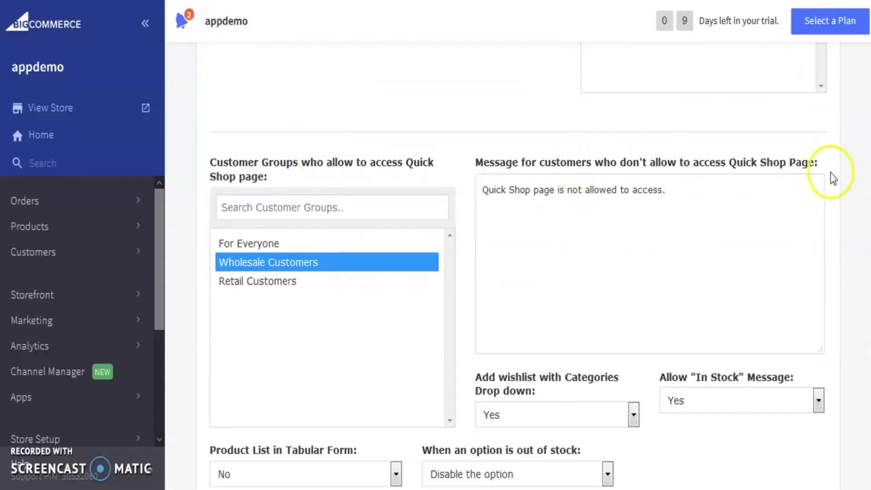
scroll(852, 181, "down", 2)
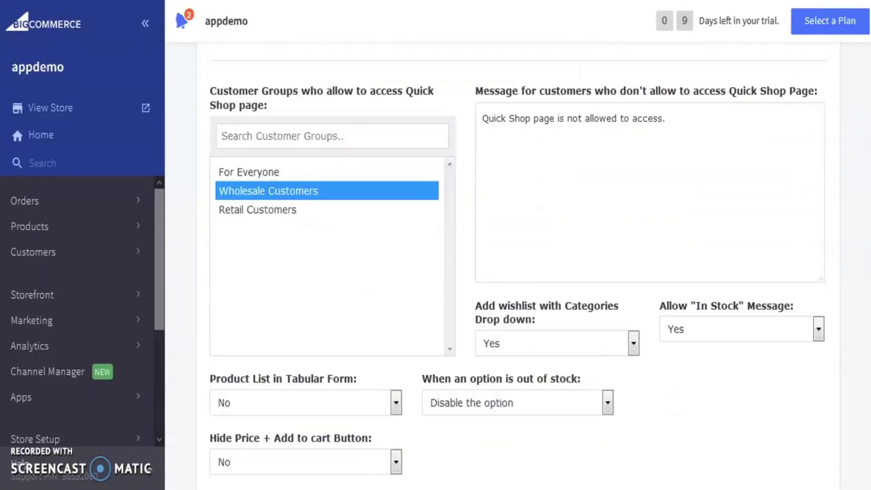
left_click(522, 356)
left_click(522, 366)
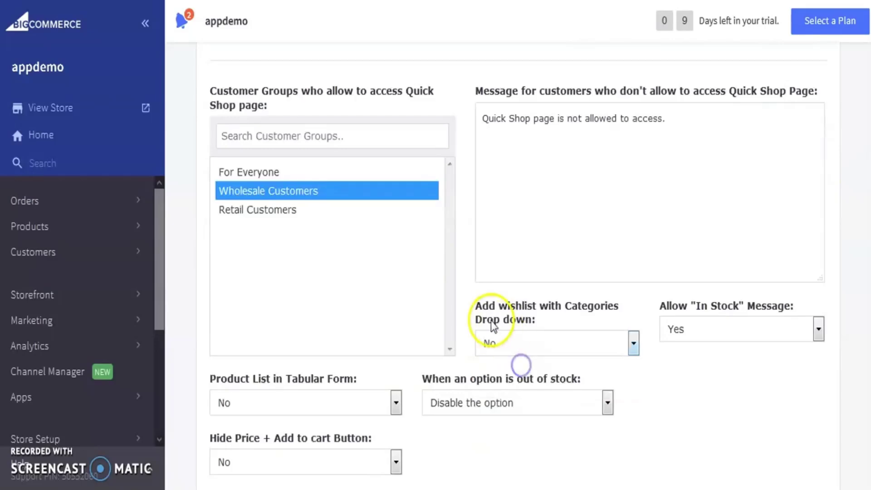
scroll(511, 369, "down", 5)
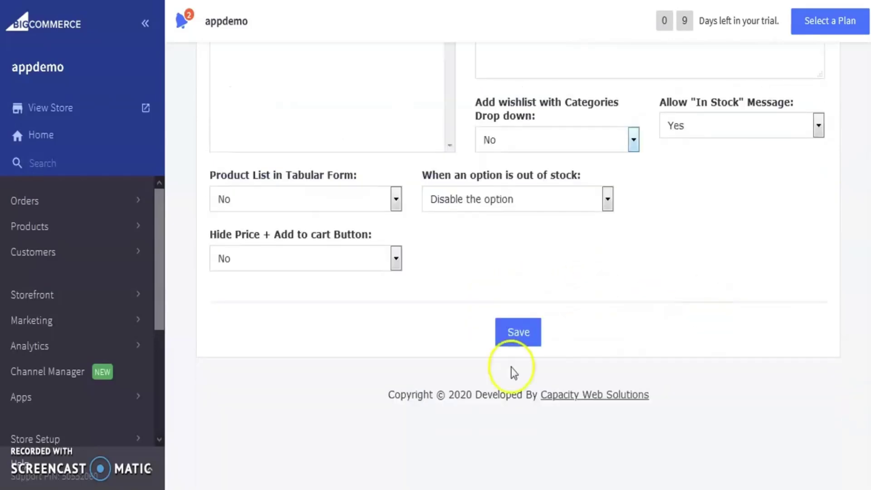
left_click(516, 332)
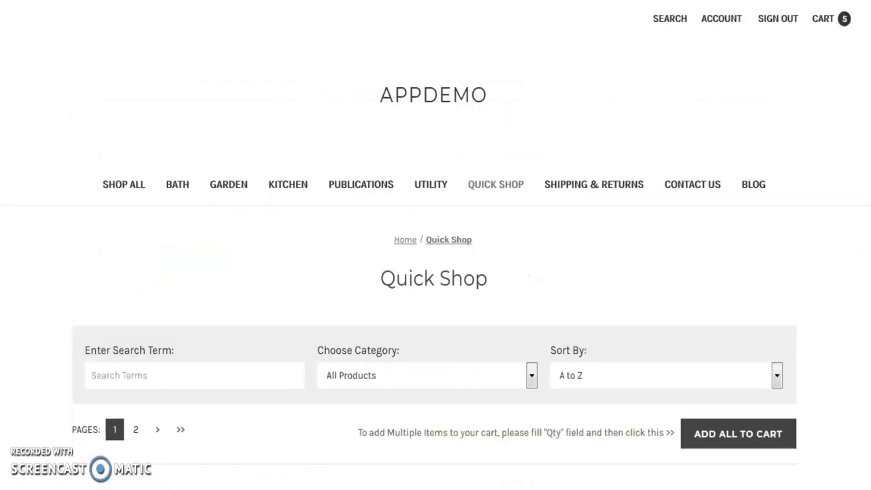
left_click(451, 375)
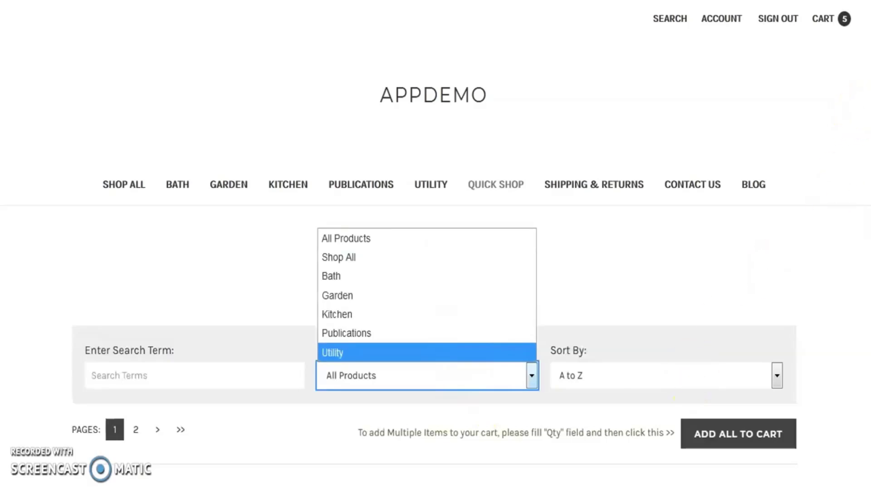
scroll(855, 127, "down", 4)
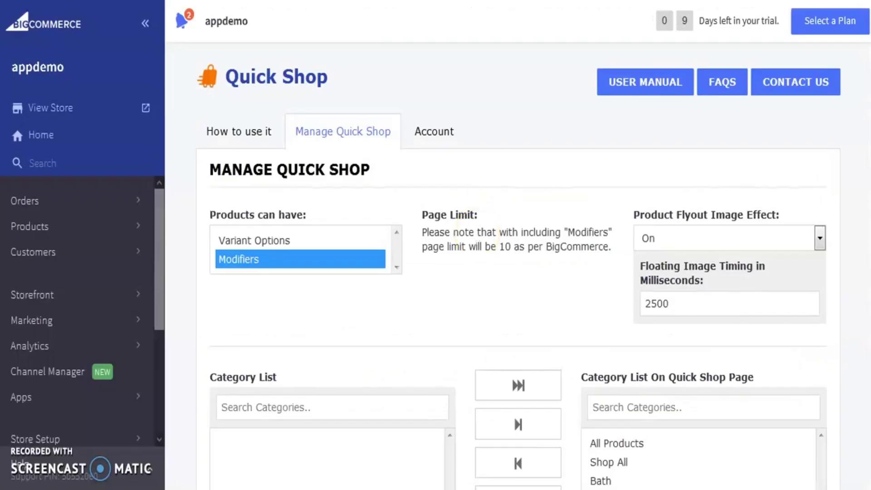
Step: Set 'Allow "In Stock" Message' to No and save the Quick Shop settings
scroll(517, 272, "down", 10)
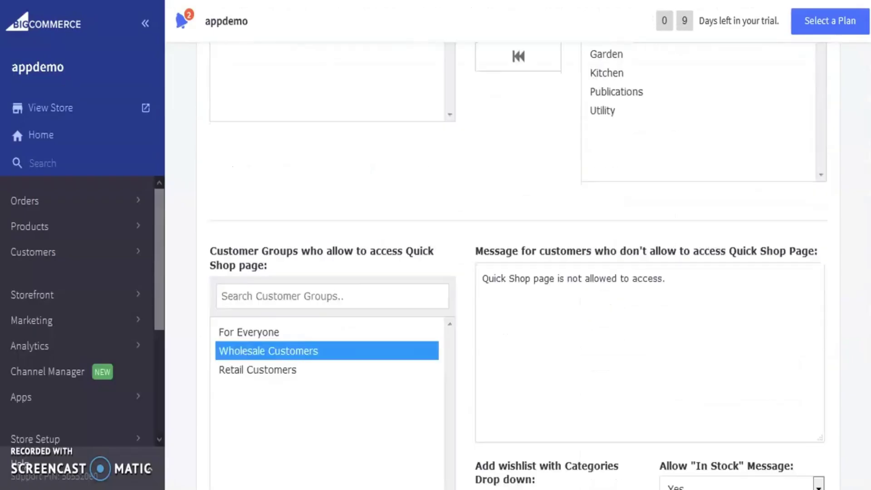
scroll(517, 272, "down", 5)
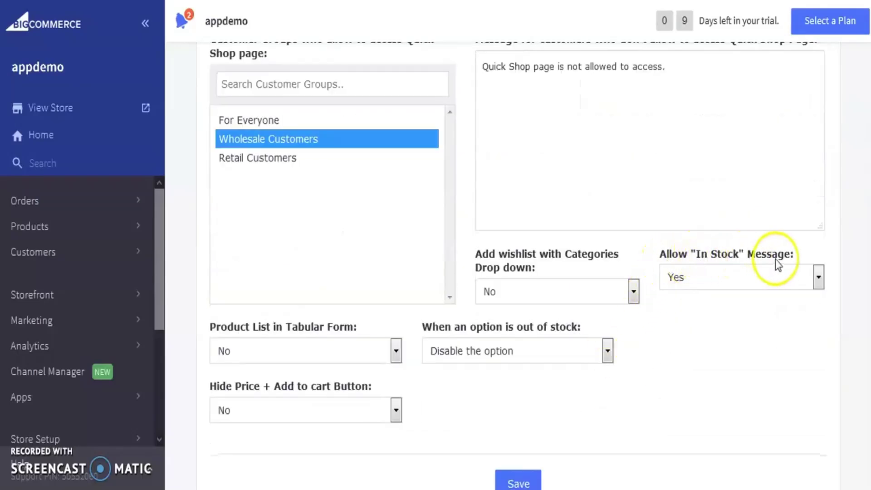
left_click(776, 278)
left_click(776, 278)
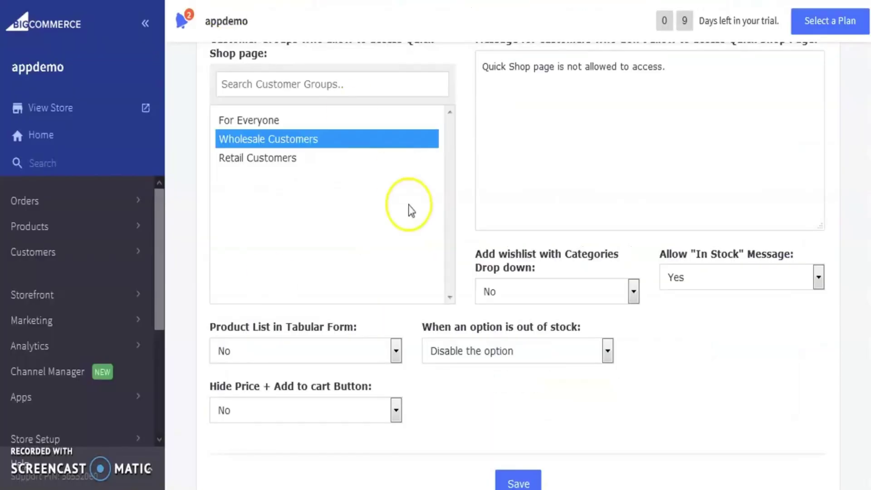
left_click(673, 278)
left_click(686, 299)
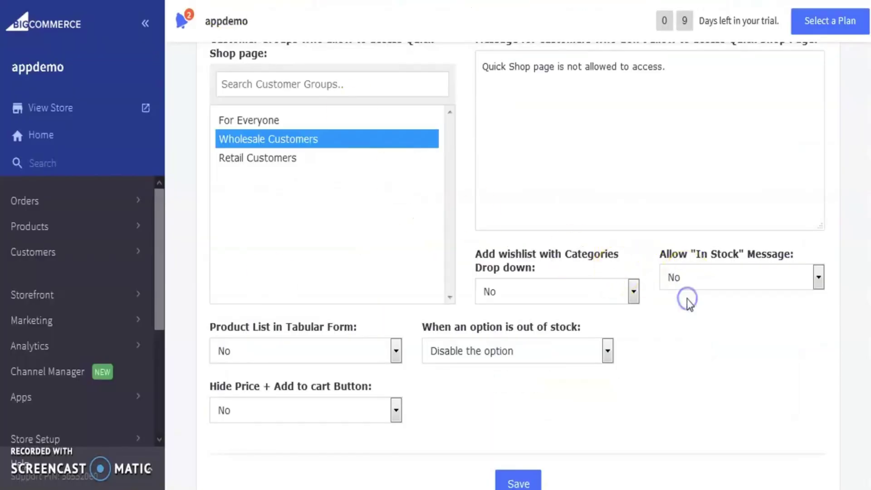
left_click(518, 482)
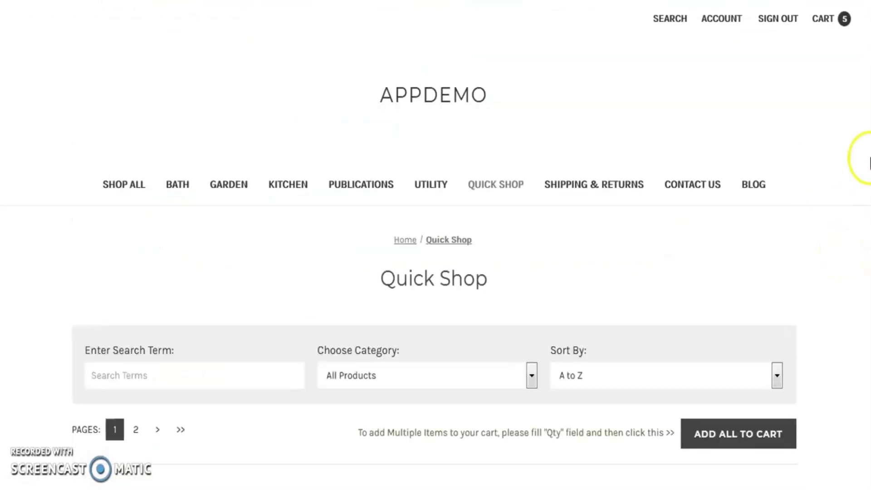
Step: Scroll the storefront Quick Shop list to confirm stock counts are no longer shown
scroll(869, 161, "down", 7)
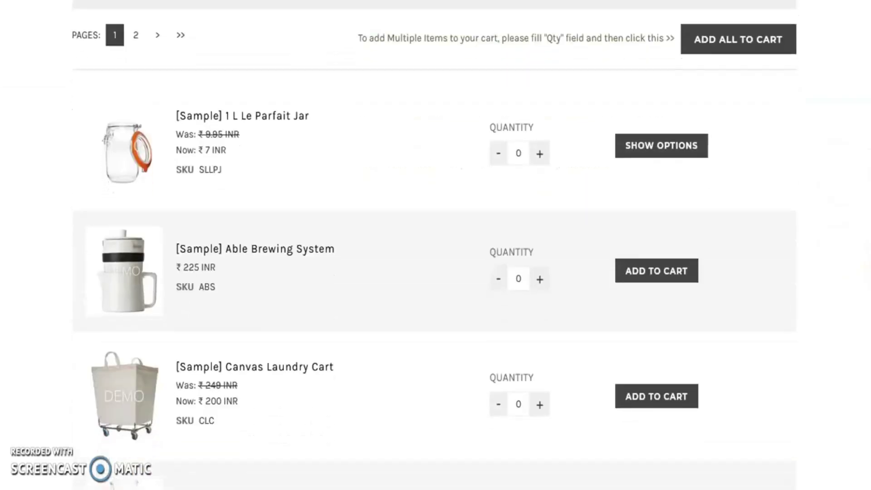
scroll(812, 136, "down", 3)
scroll(812, 136, "up", 2)
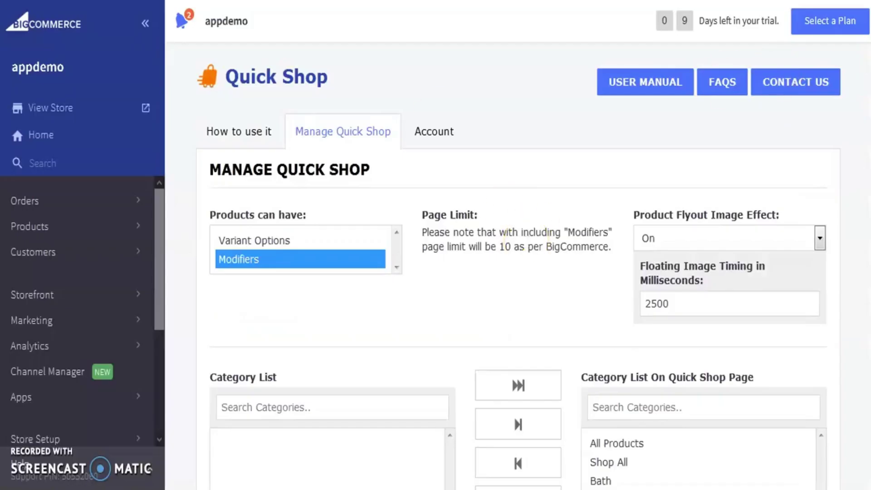
Step: On the storefront, expand the jar's options and pick the grey, then black colour swatch
scroll(518, 268, "down", 14)
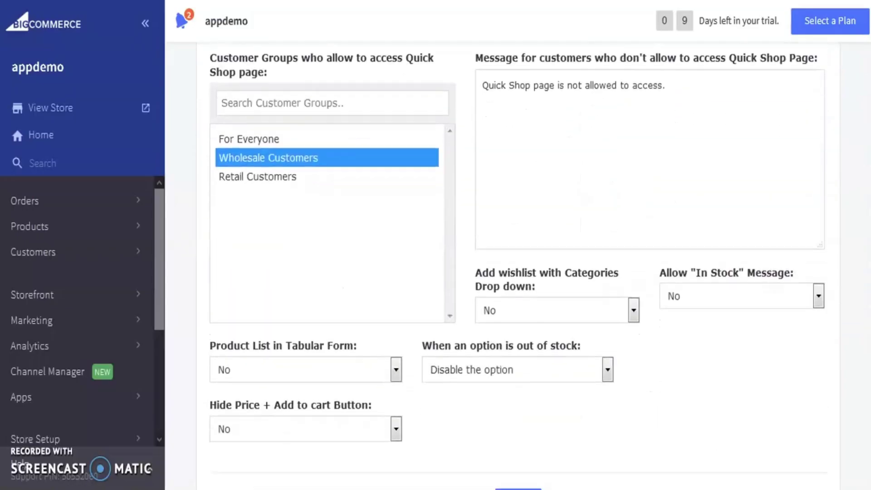
scroll(519, 267, "down", 4)
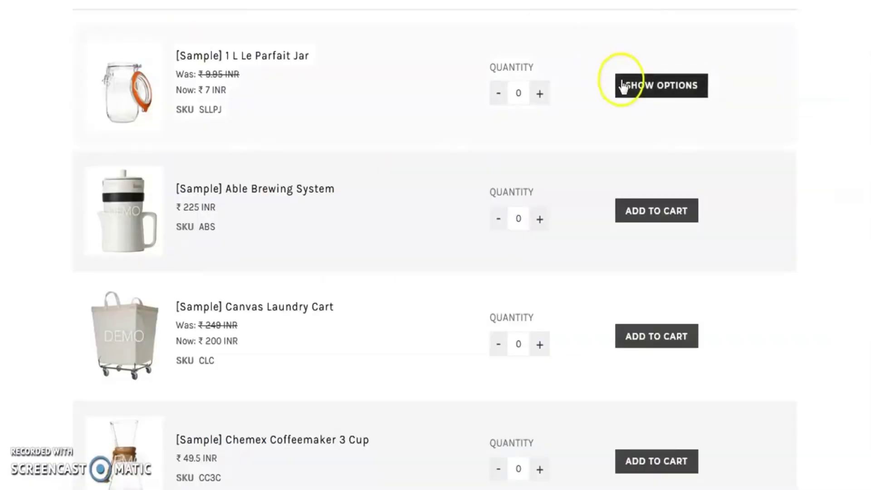
left_click(632, 86)
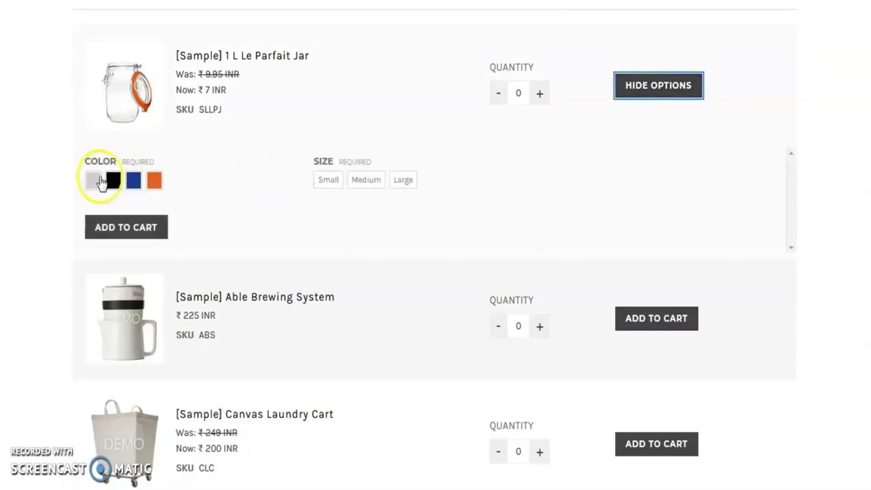
left_click(100, 181)
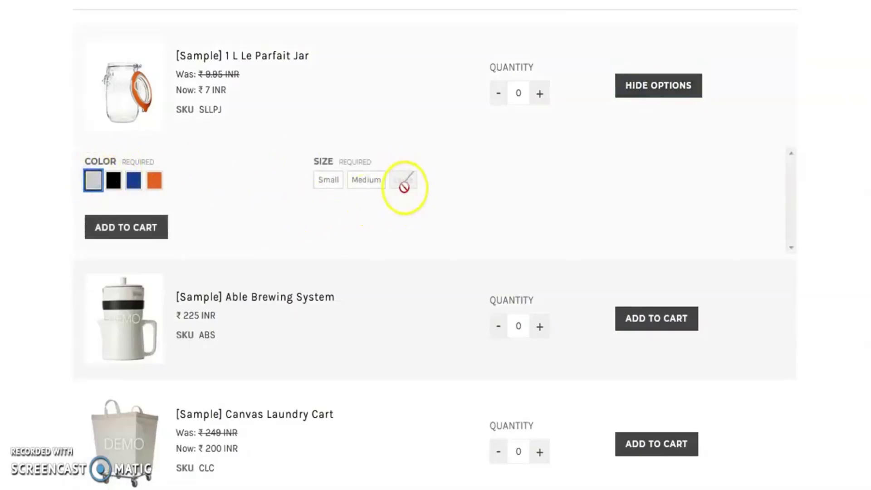
left_click(113, 181)
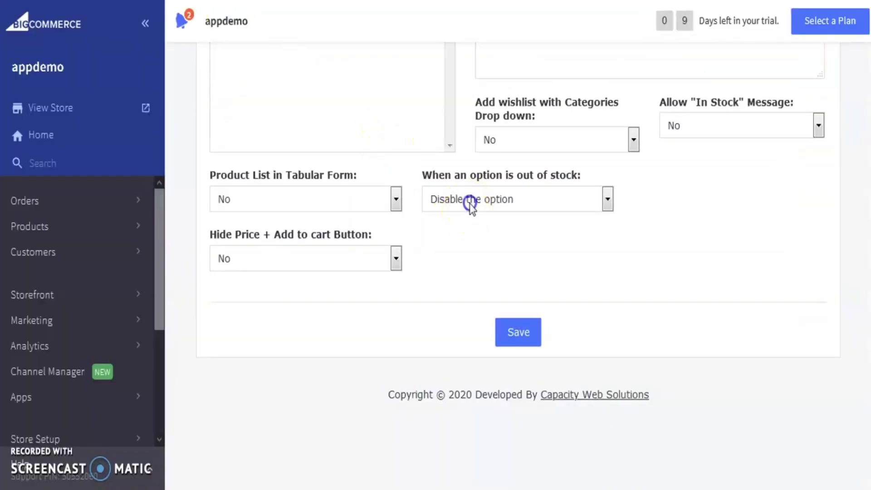
Step: Set 'When an option is out of stock' to Don't do anything and save
left_click(470, 200)
left_click(475, 223)
left_click(511, 335)
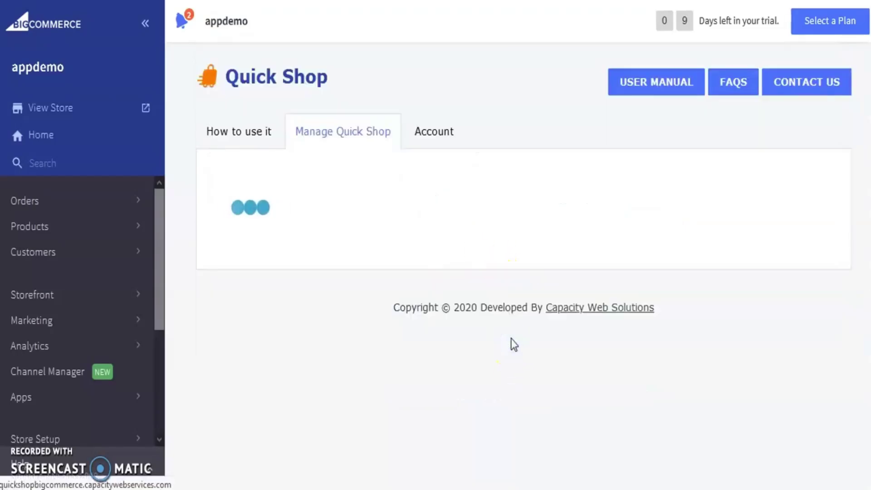
left_click(392, 223)
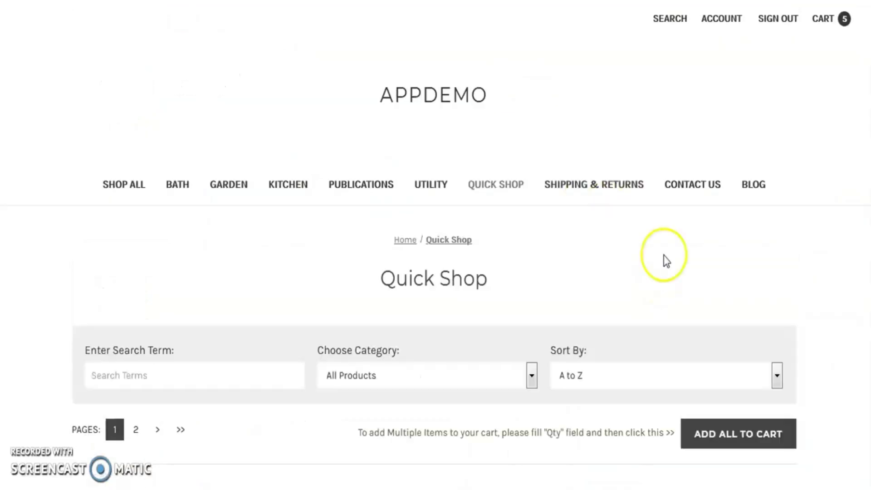
Step: On the storefront, pick the black jar and try the Medium, Large and Small sizes
scroll(638, 86, "down", 10)
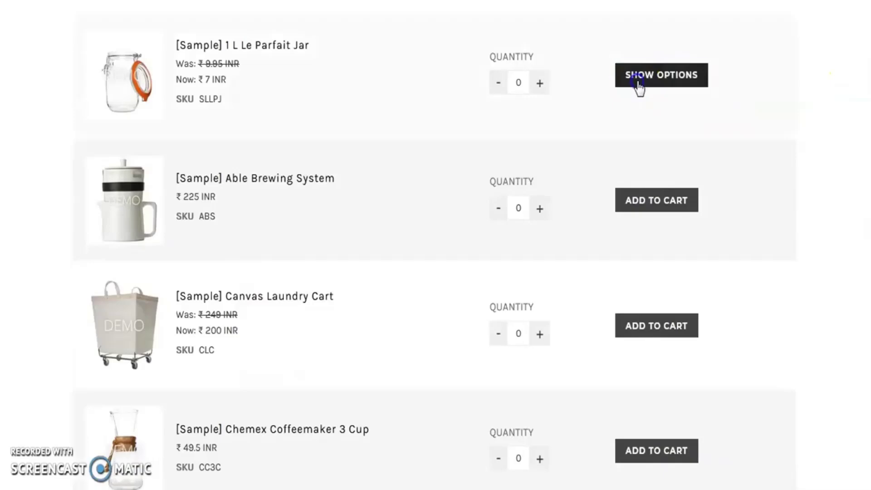
left_click(638, 86)
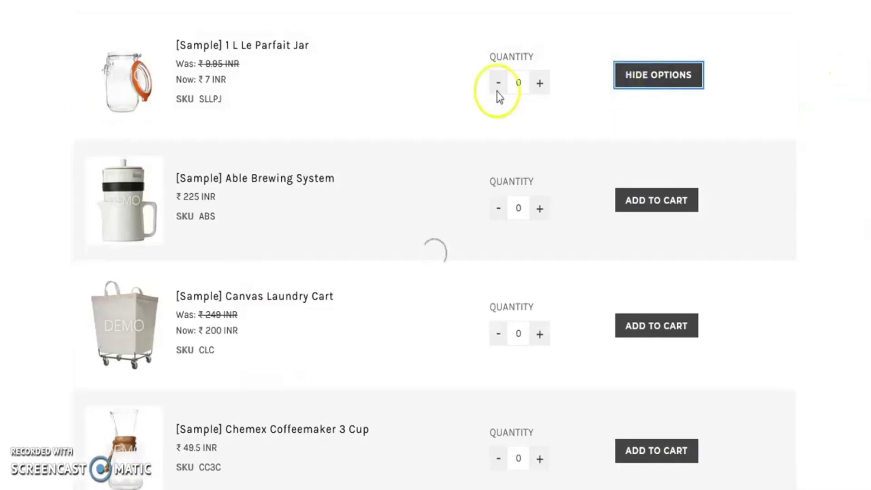
left_click(114, 171)
left_click(367, 173)
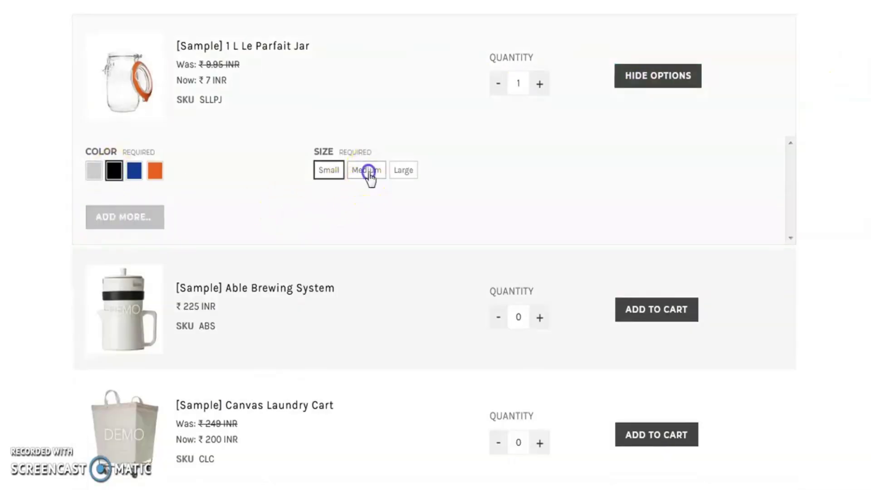
left_click(404, 172)
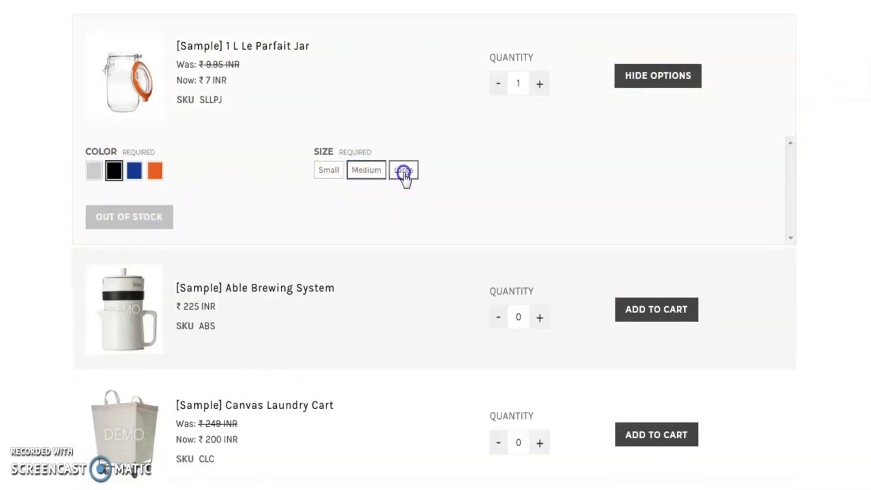
left_click(335, 174)
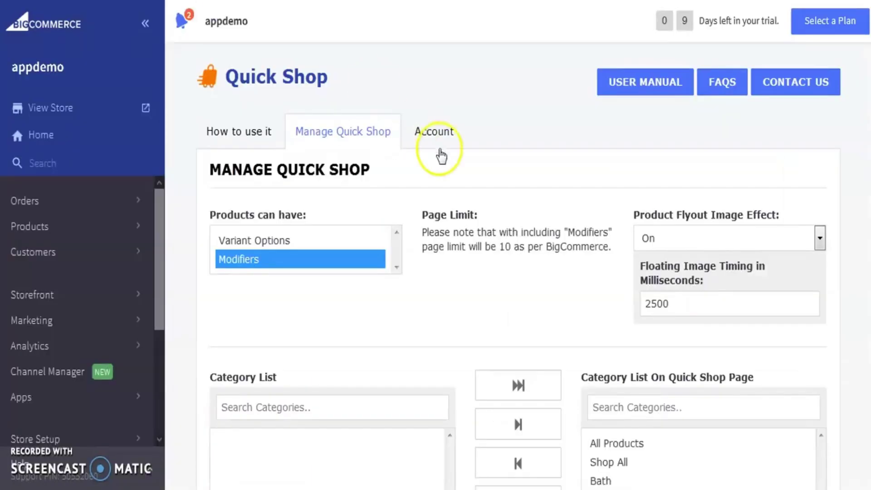
Step: Set Product List in Tabular Form to Yes and save the settings
scroll(519, 265, "down", 5)
scroll(470, 382, "down", 10)
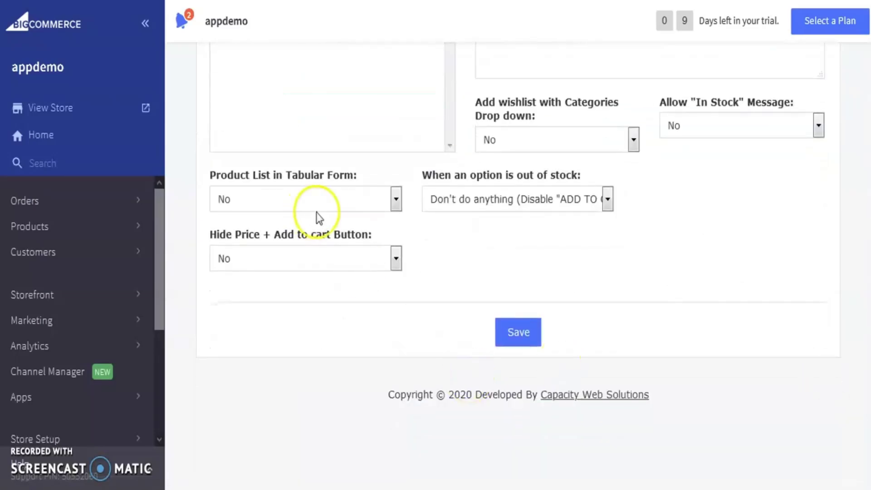
left_click(508, 207)
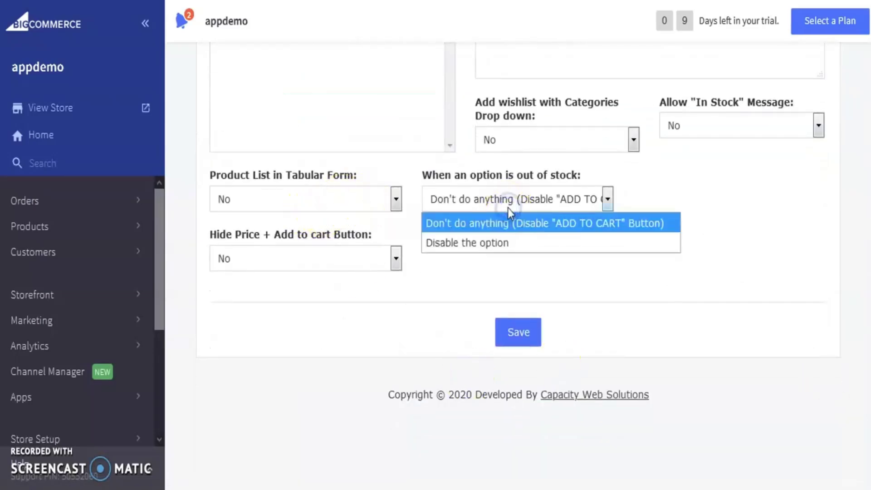
left_click(509, 209)
left_click(364, 197)
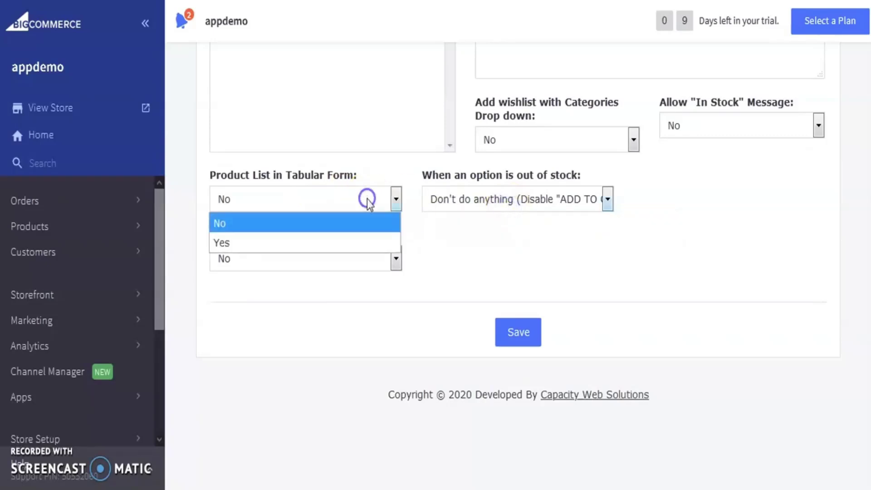
left_click(357, 245)
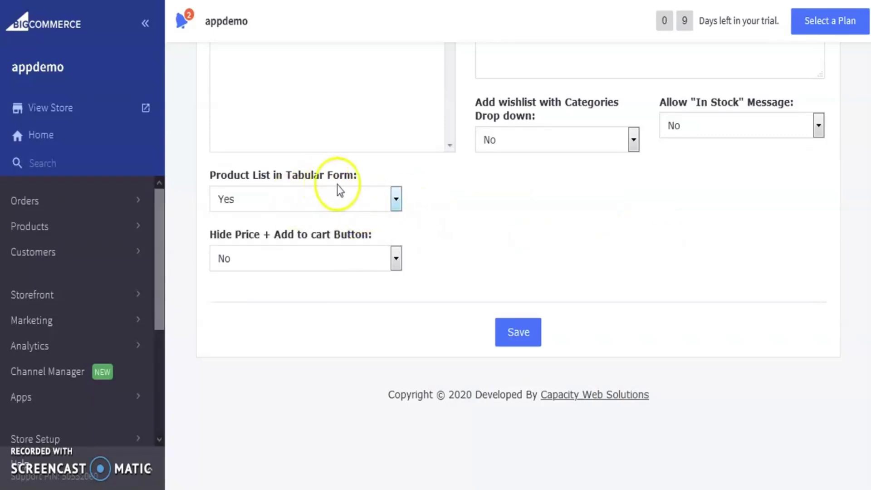
left_click(517, 333)
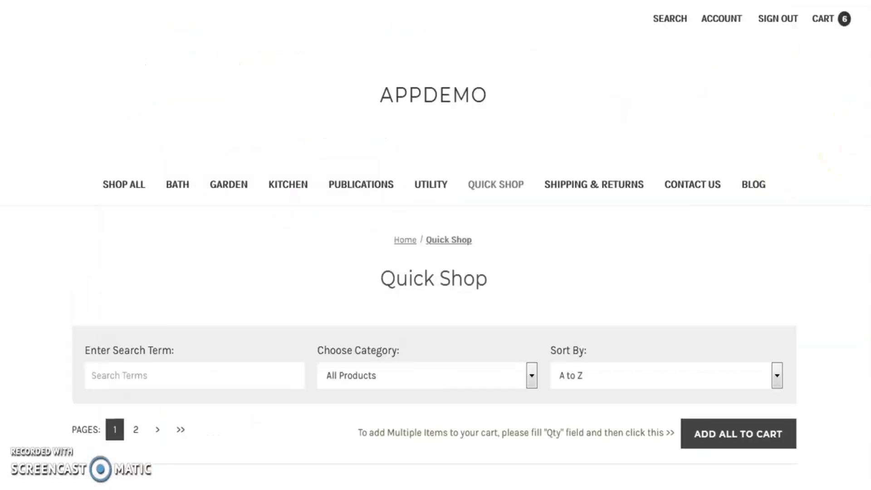
Step: On the storefront, add one unit of the first Le Parfait Jar variant to the cart
scroll(435, 245, "down", 7)
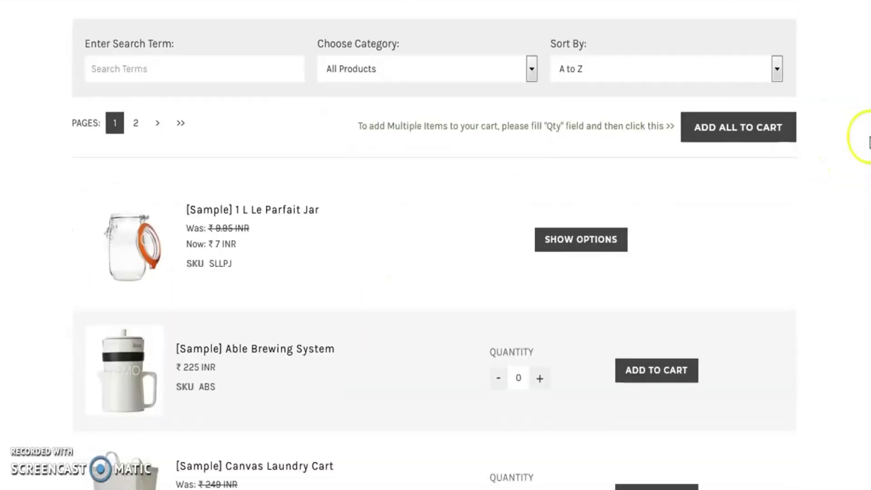
left_click(560, 234)
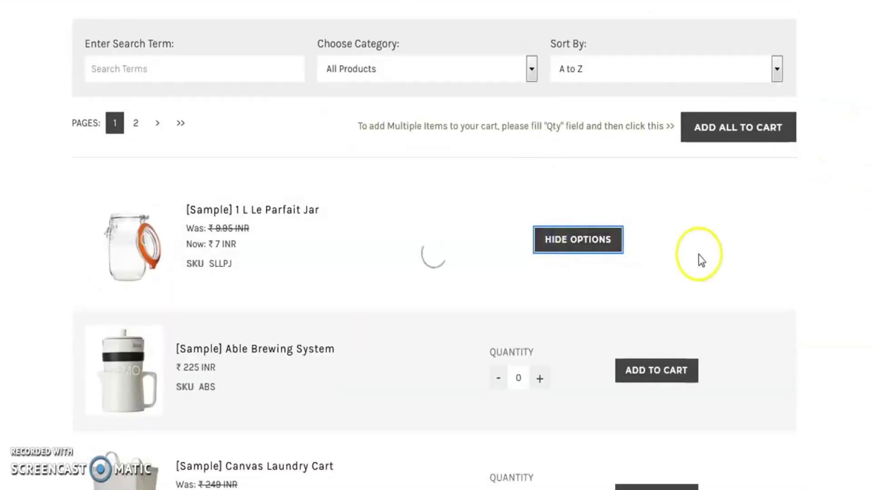
scroll(698, 254, "down", 4)
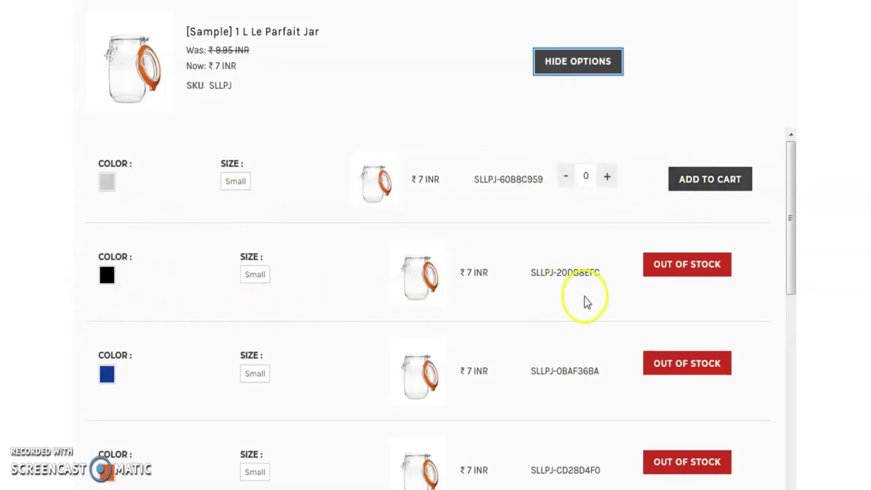
left_click(607, 176)
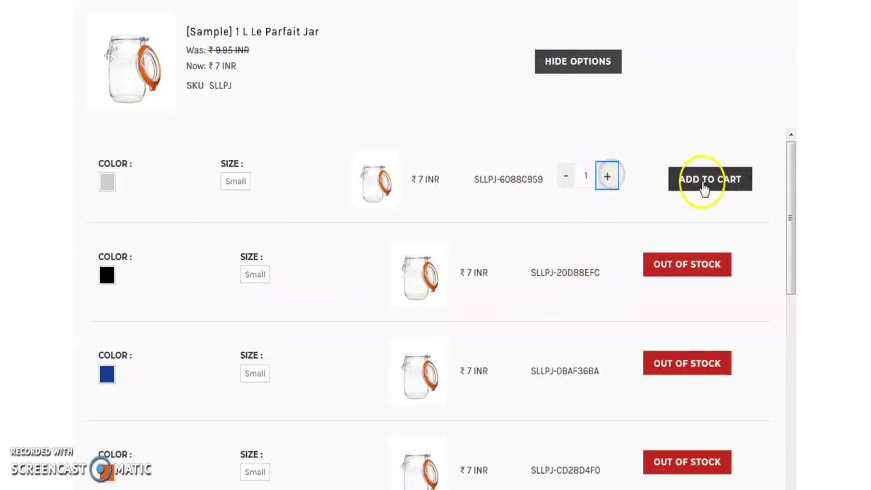
left_click(705, 184)
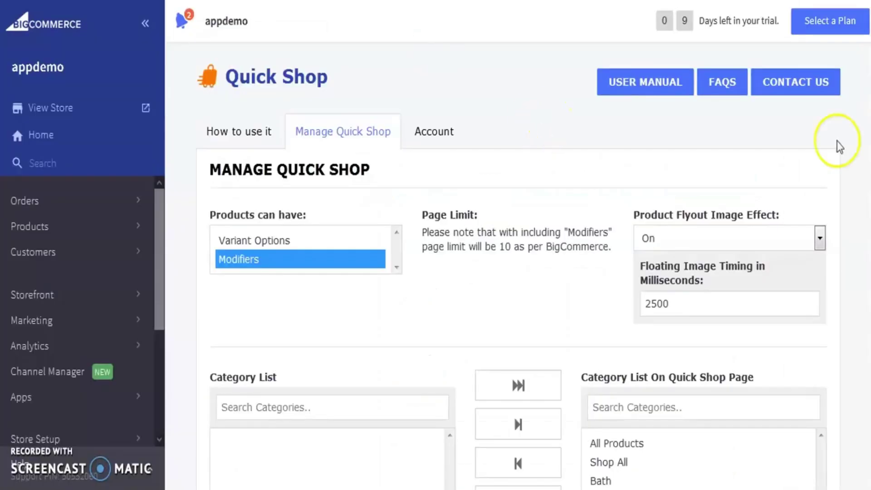
Step: Set Hide Price + Add to cart Button to Yes and save the settings
scroll(518, 253, "down", 15)
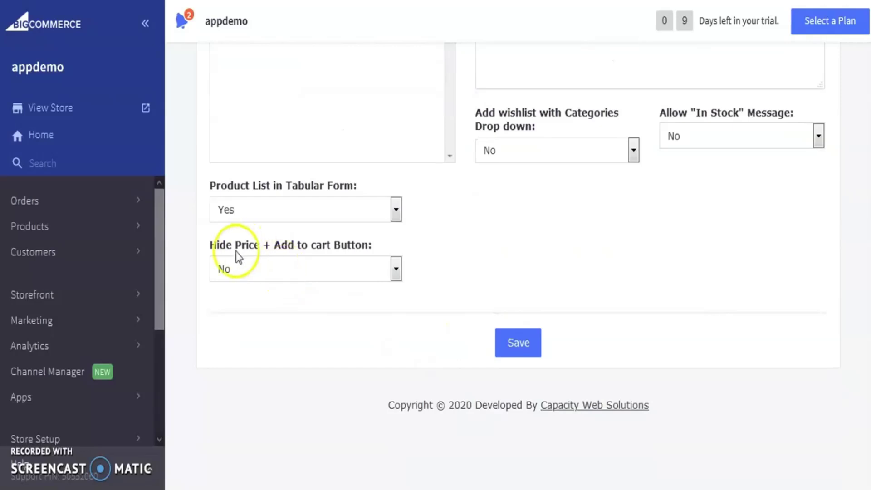
left_click_drag(294, 248, 296, 268)
left_click(297, 270)
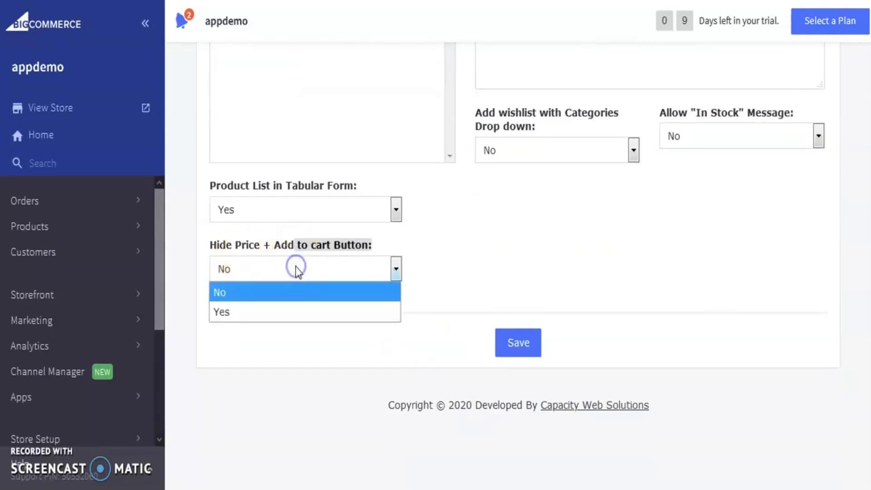
left_click(298, 311)
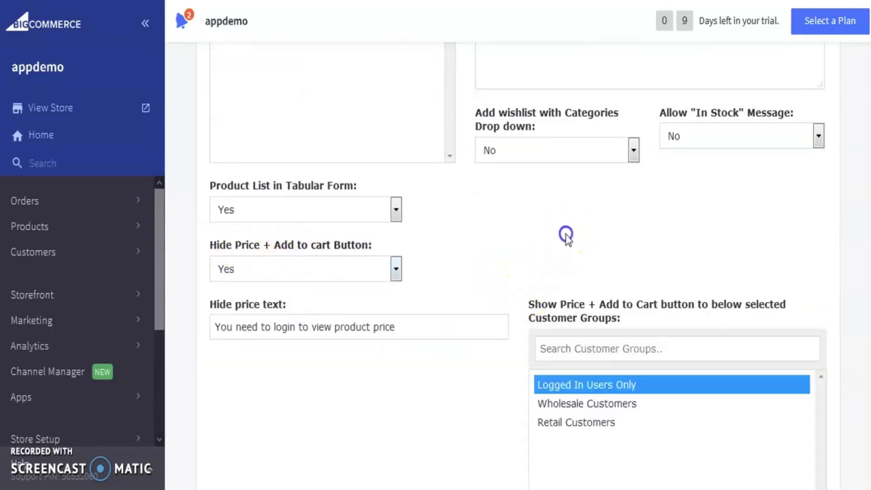
scroll(517, 268, "down", 2)
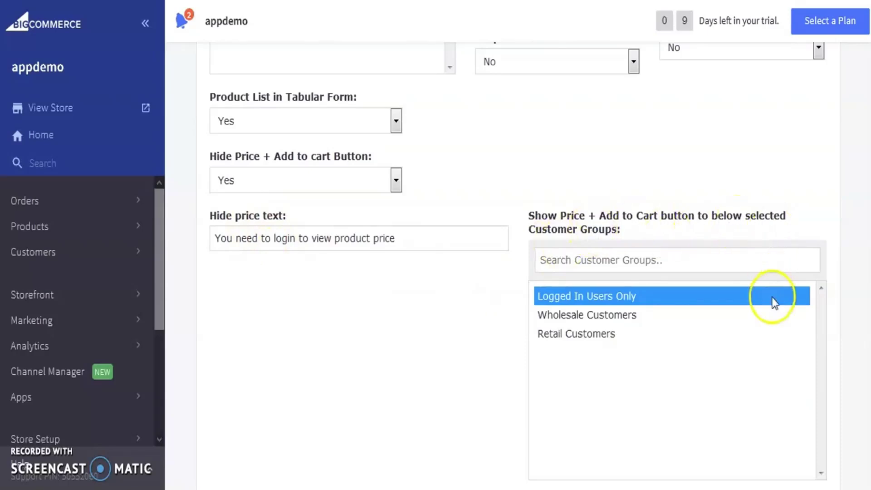
scroll(529, 346, "down", 3)
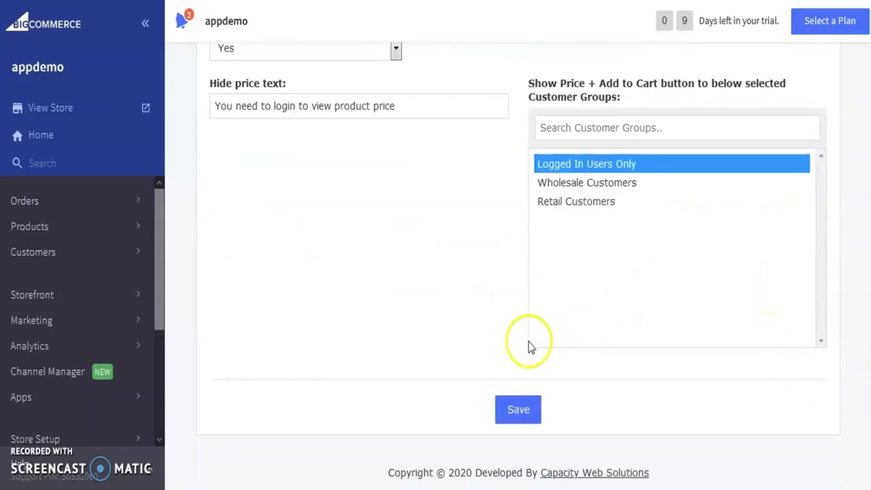
left_click(516, 410)
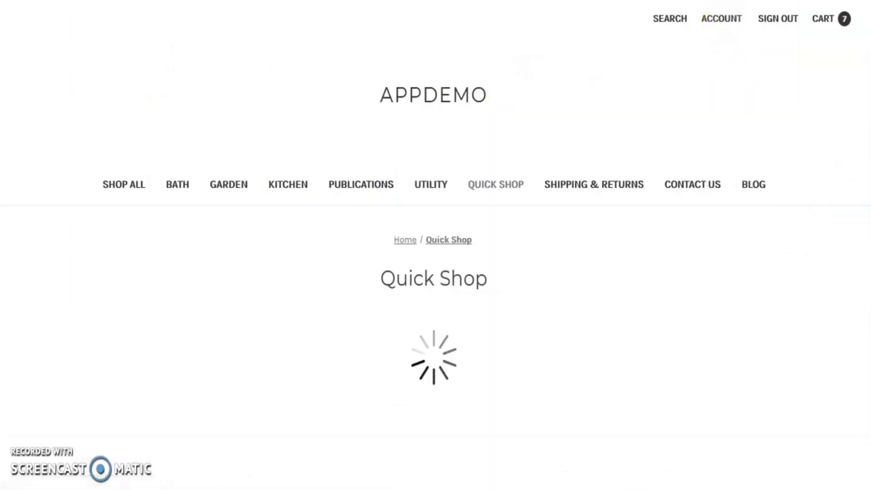
Step: Sign out of the storefront and open the Quick Shop page as a logged-out visitor
scroll(789, 239, "down", 5)
scroll(435, 254, "down", 4)
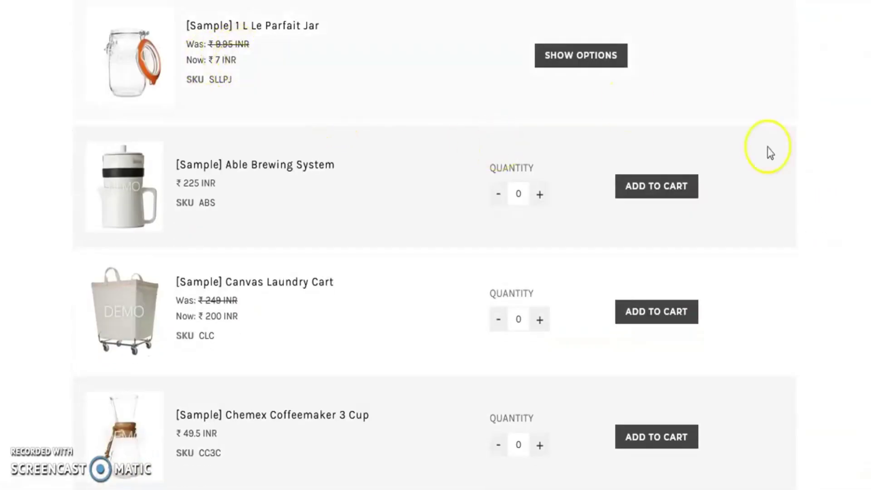
scroll(771, 154, "up", 10)
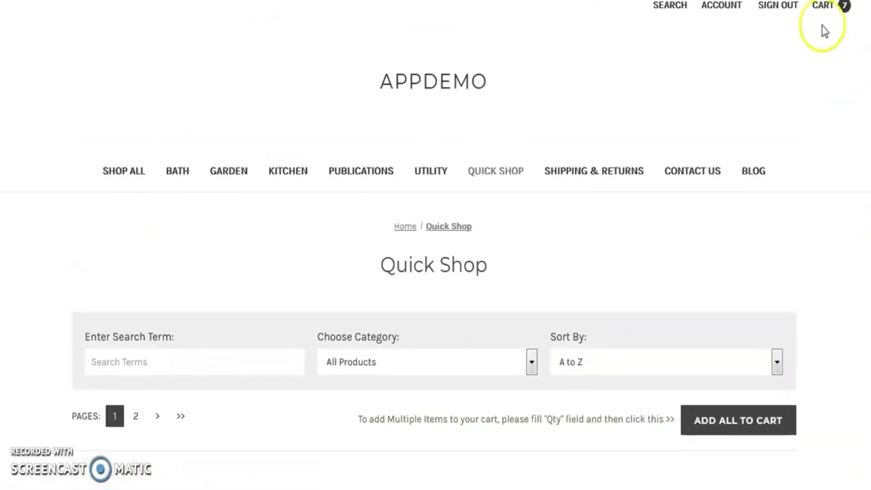
left_click(786, 15)
left_click(499, 199)
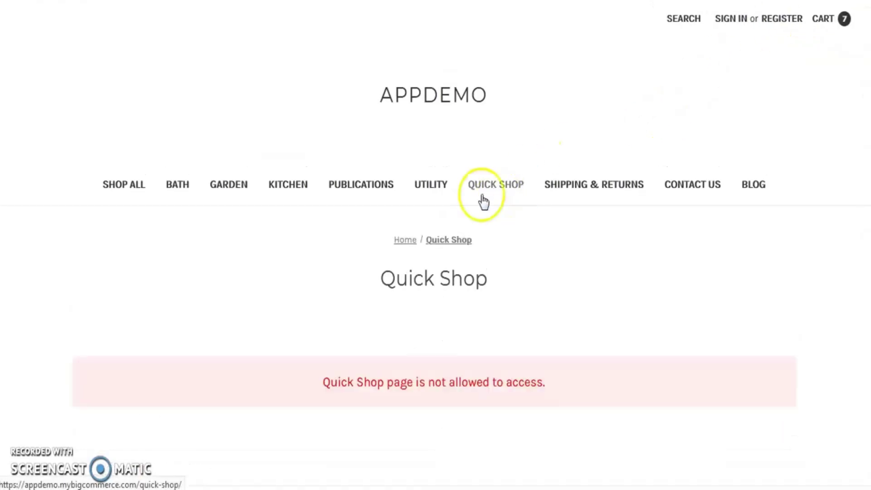
Step: Add For Everyone to the Quick Shop Customer Groups access list and save
key("ctrl+Tab")
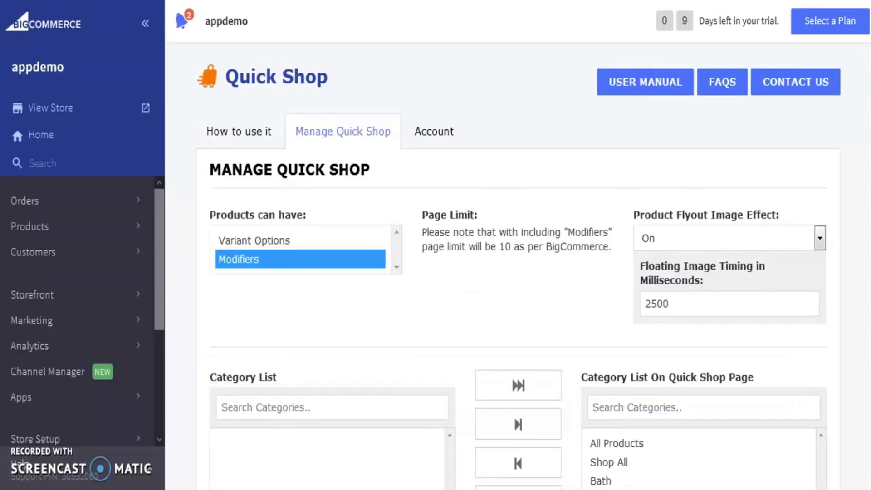
scroll(517, 273, "down", 7)
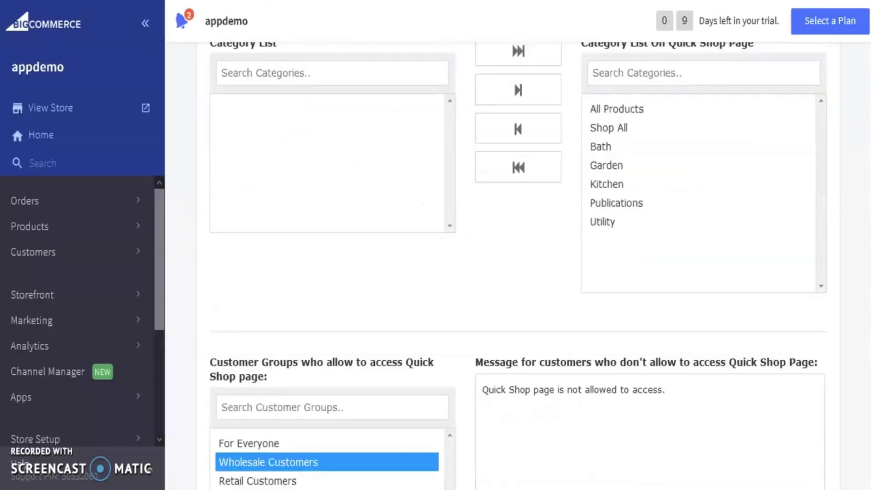
scroll(517, 268, "down", 2)
left_click(250, 347, "ctrl")
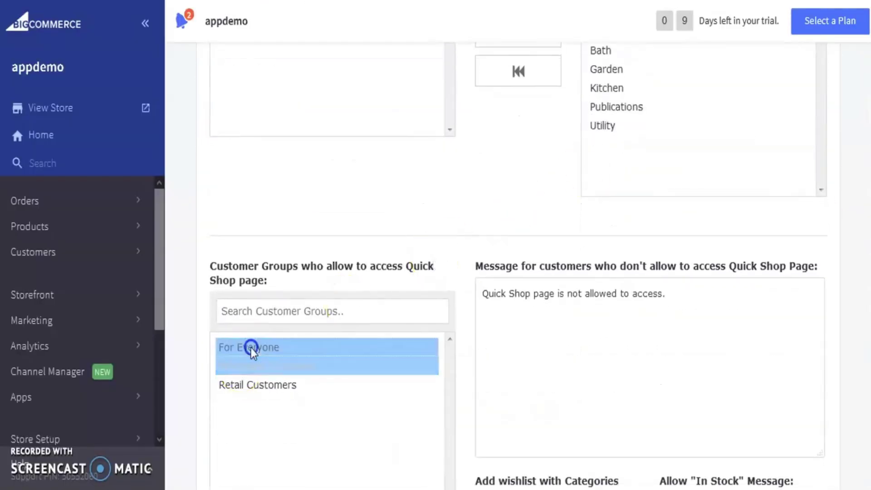
scroll(690, 285, "down", 8)
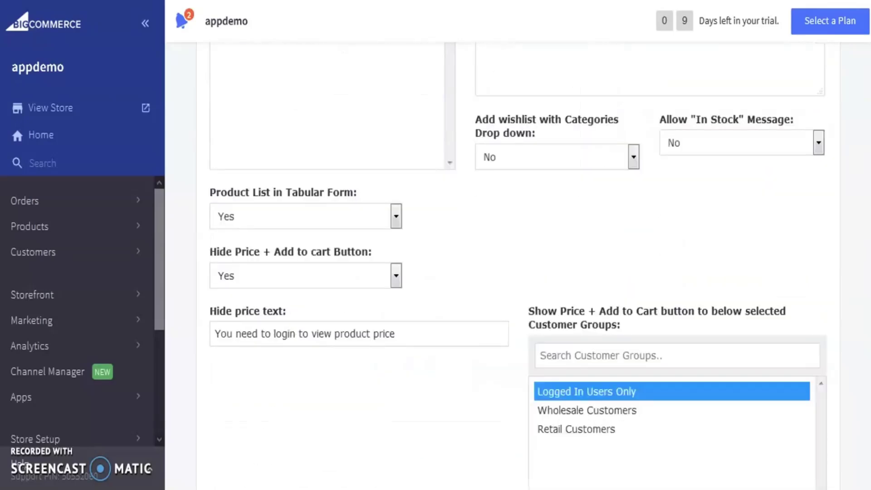
scroll(599, 422, "down", 1)
scroll(550, 453, "down", 5)
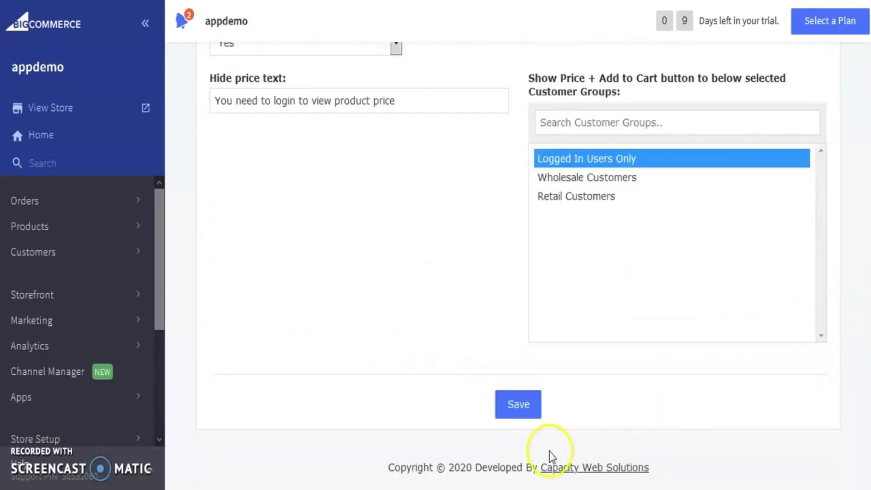
left_click(522, 404)
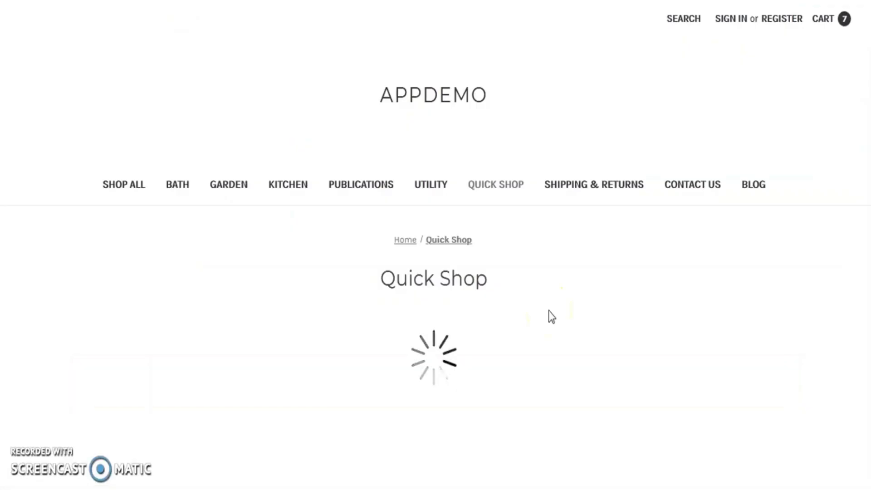
Step: Reload the storefront Quick Shop page as a guest and show the jar's options
left_click(731, 225)
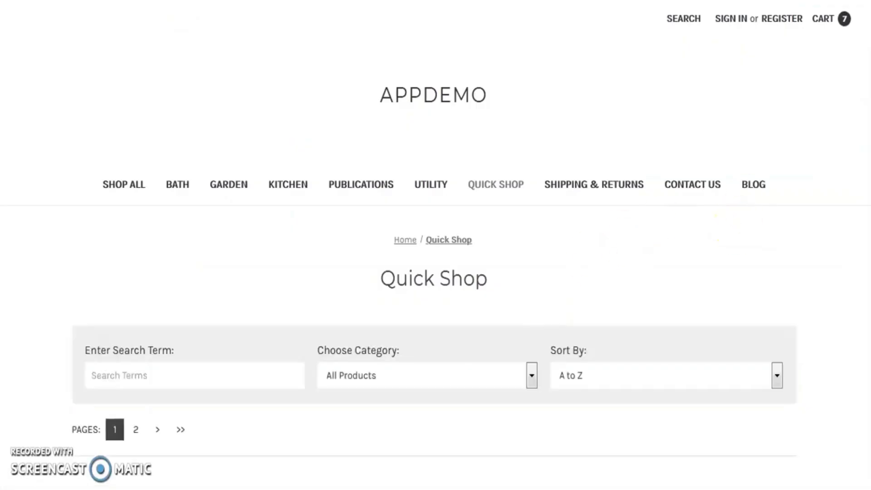
scroll(316, 135, "down", 7)
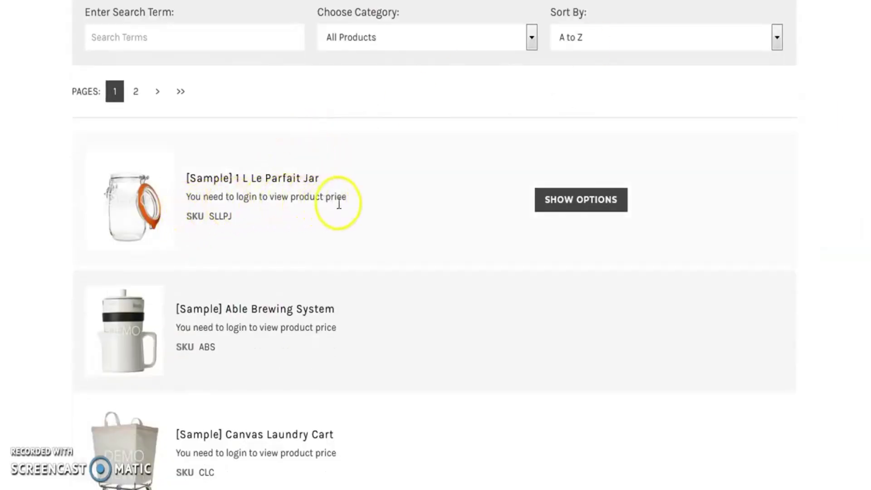
left_click(568, 203)
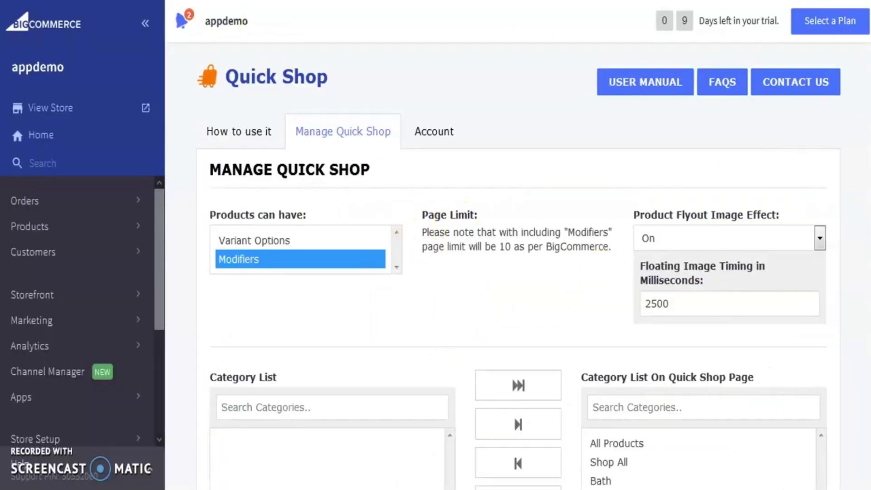
scroll(517, 240, "down", 15)
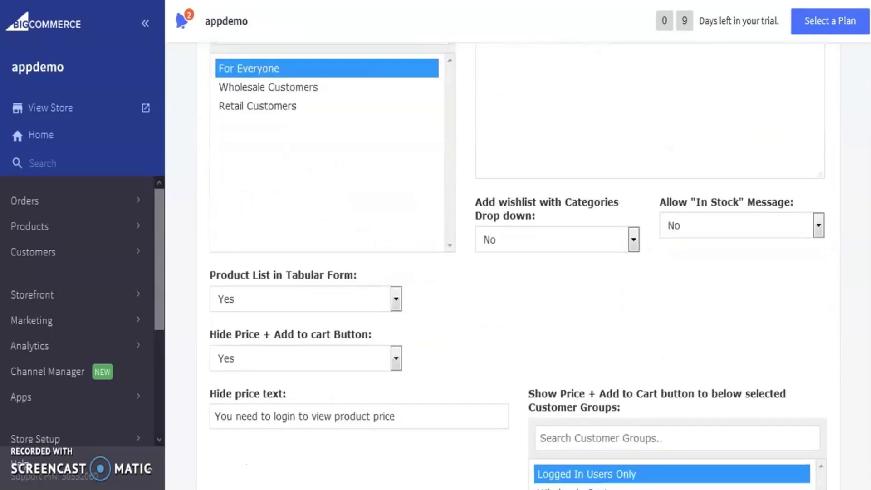
scroll(517, 265, "down", 5)
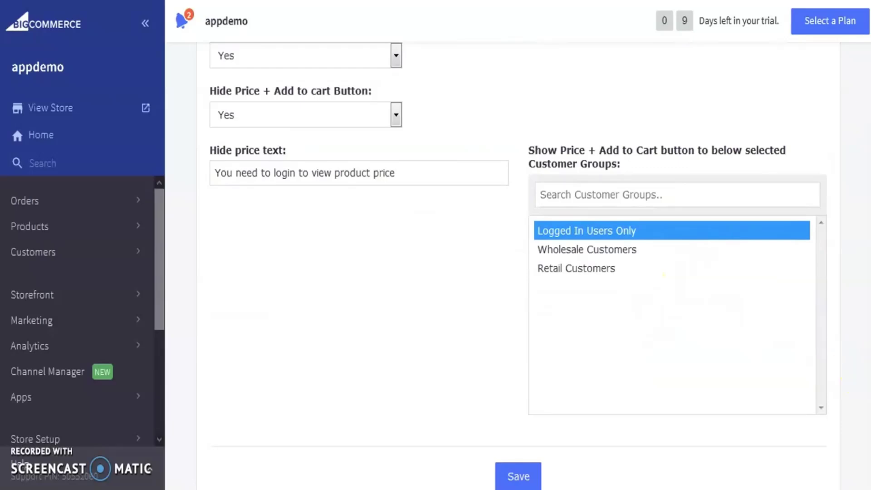
scroll(517, 265, "up", 8)
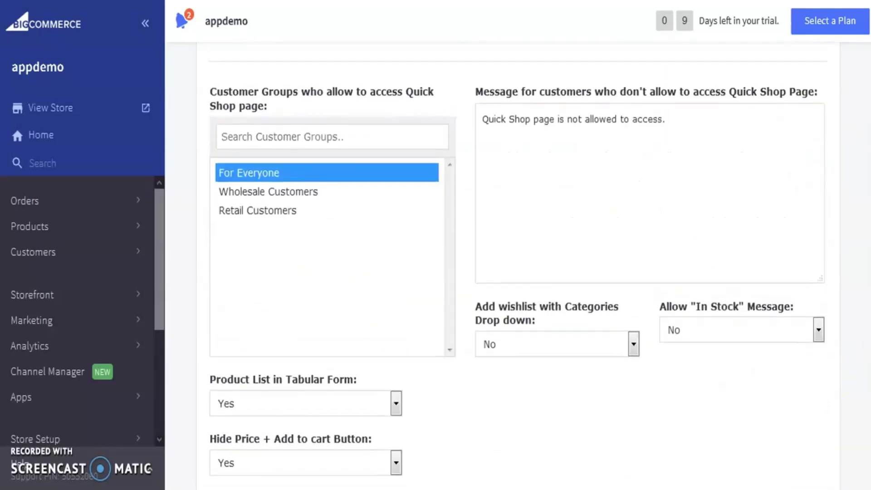
scroll(517, 265, "up", 12)
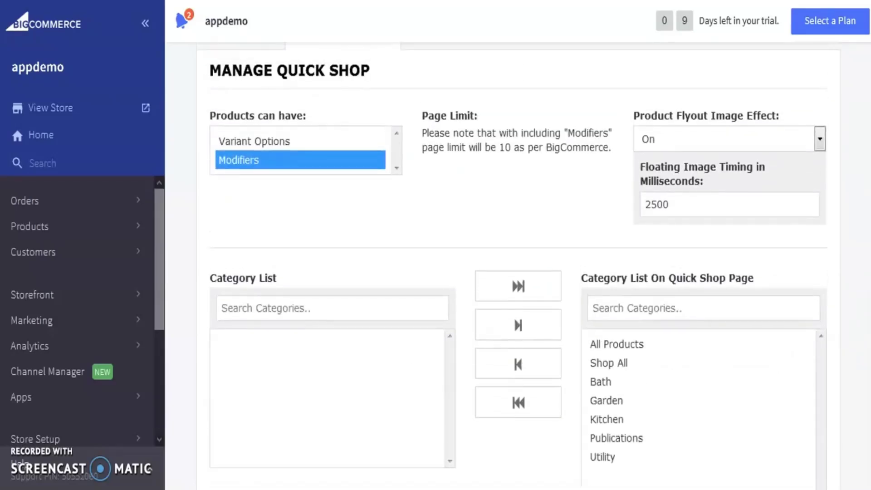